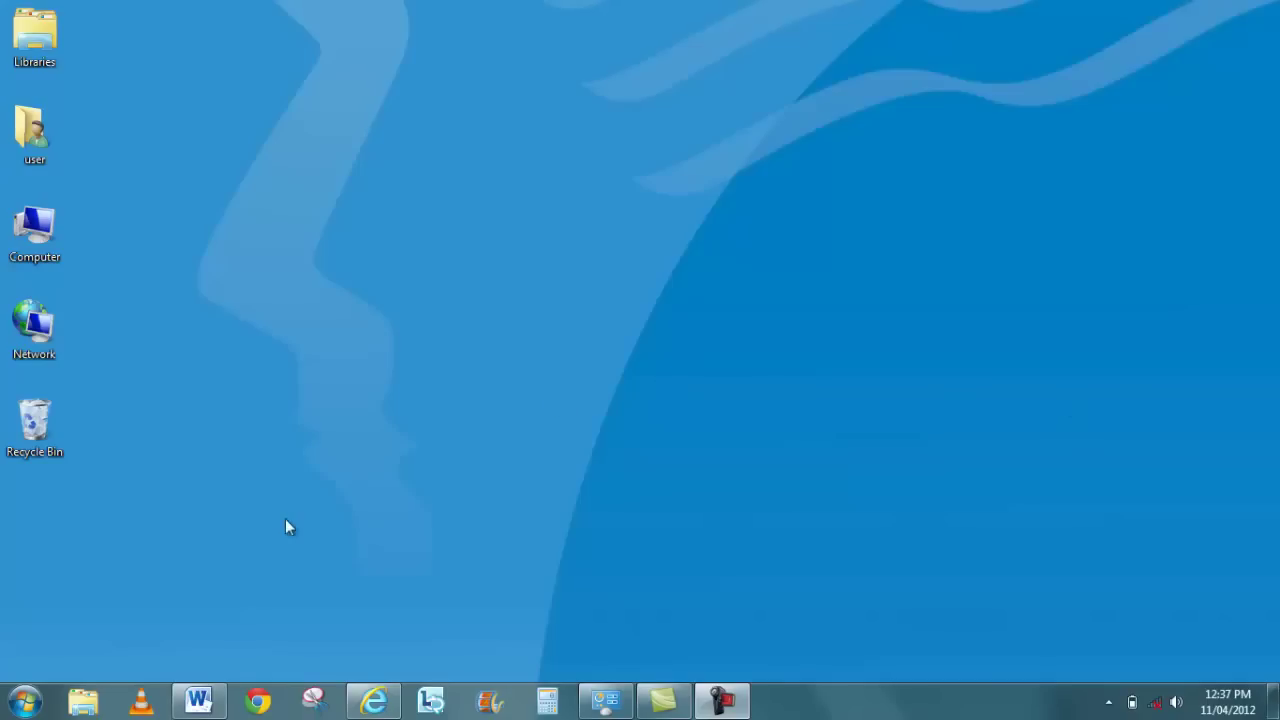
# Step: Switch to Word and examine the options offered by the Find and Select editing commands
pyautogui.click(198, 702)
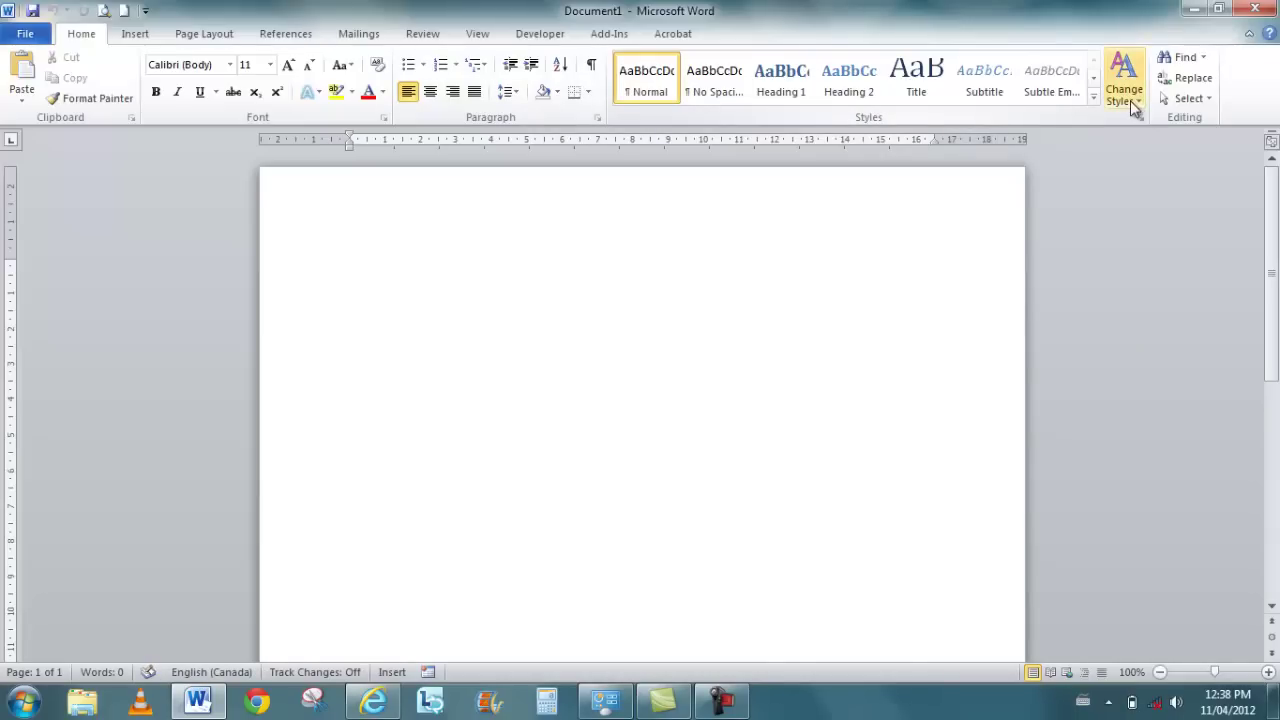
pyautogui.click(1203, 60)
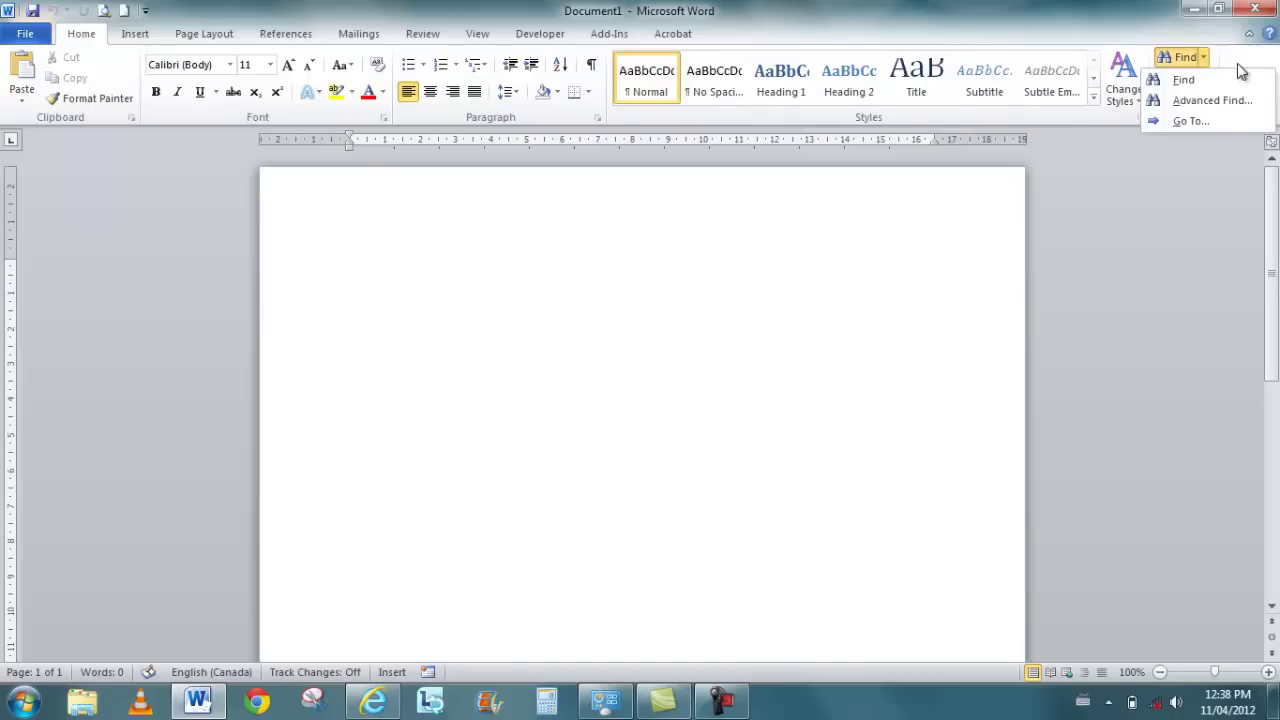
pyautogui.click(1247, 62)
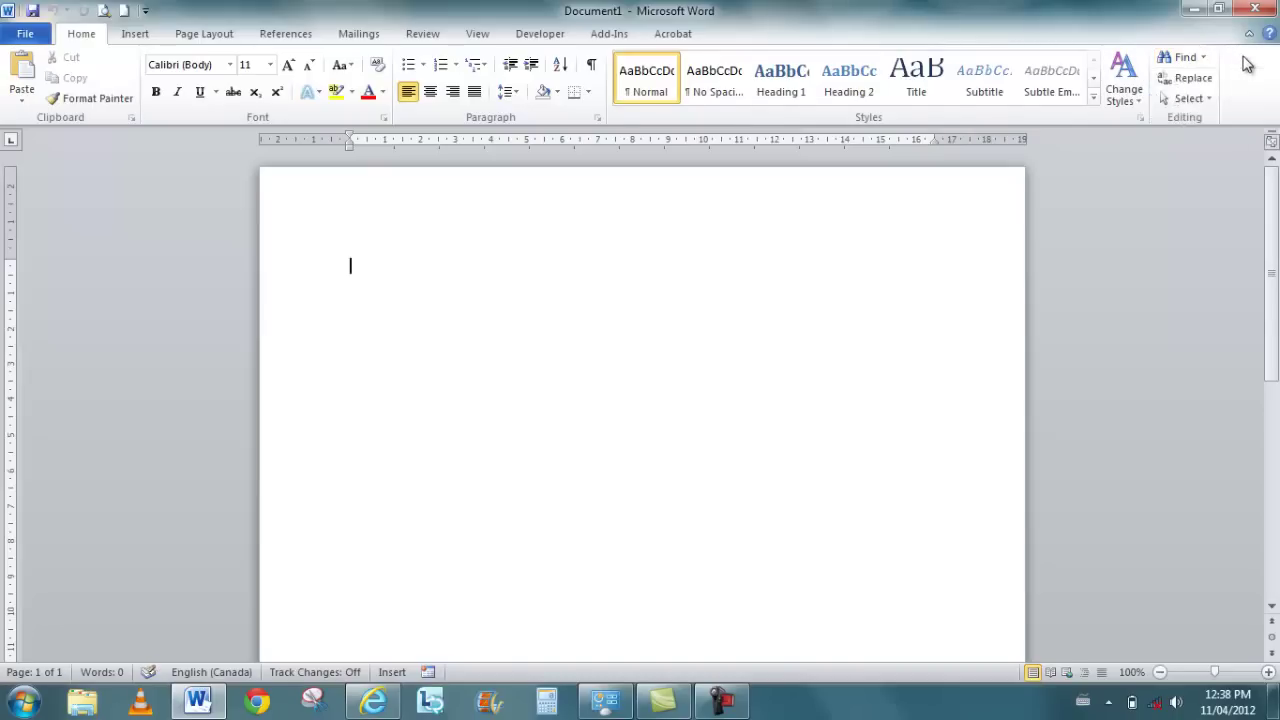
pyautogui.click(1208, 101)
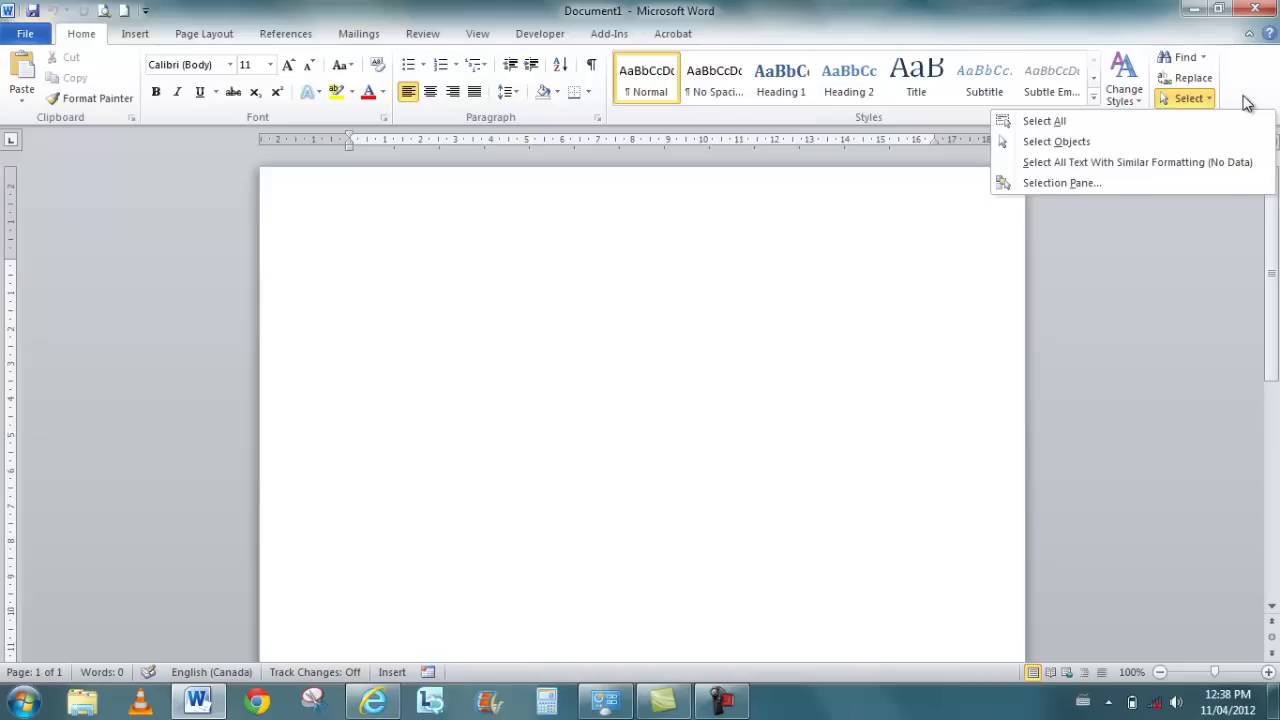
pyautogui.click(1247, 103)
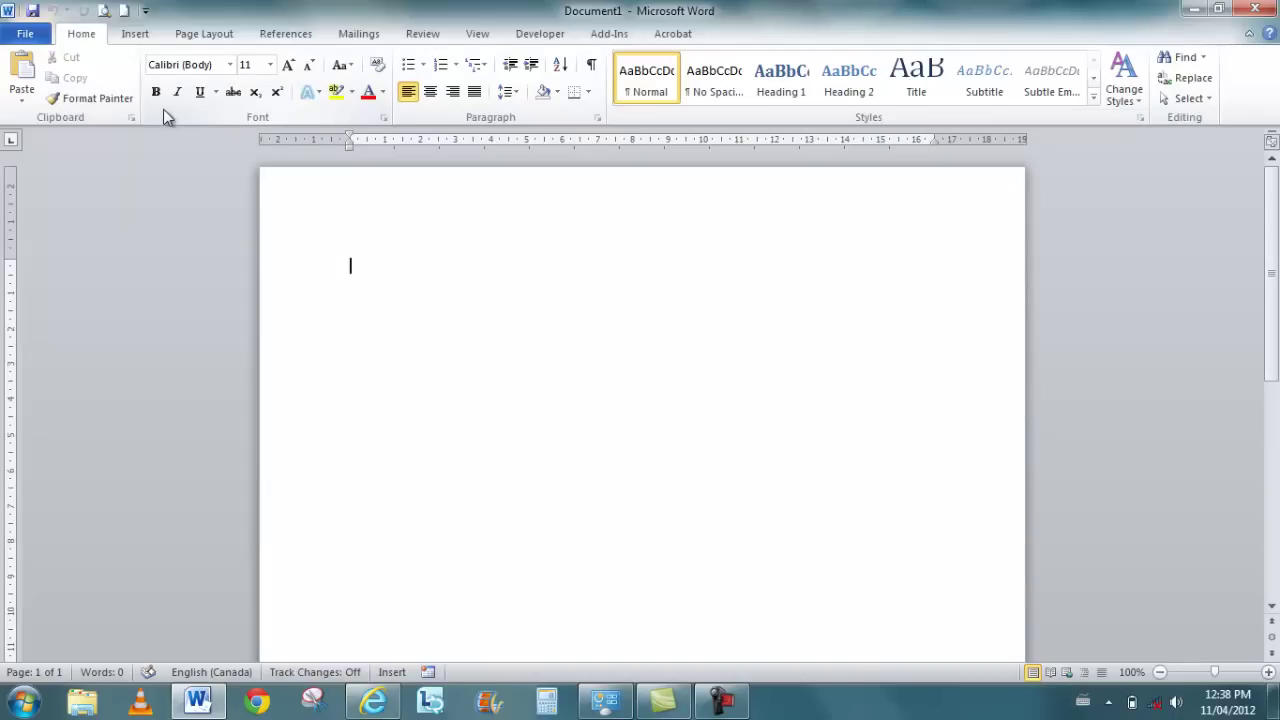
# Step: Collapse the ribbon, display the Insert commands temporarily, and restore the full ribbon on the Home commands
pyautogui.doubleClick(81, 37)
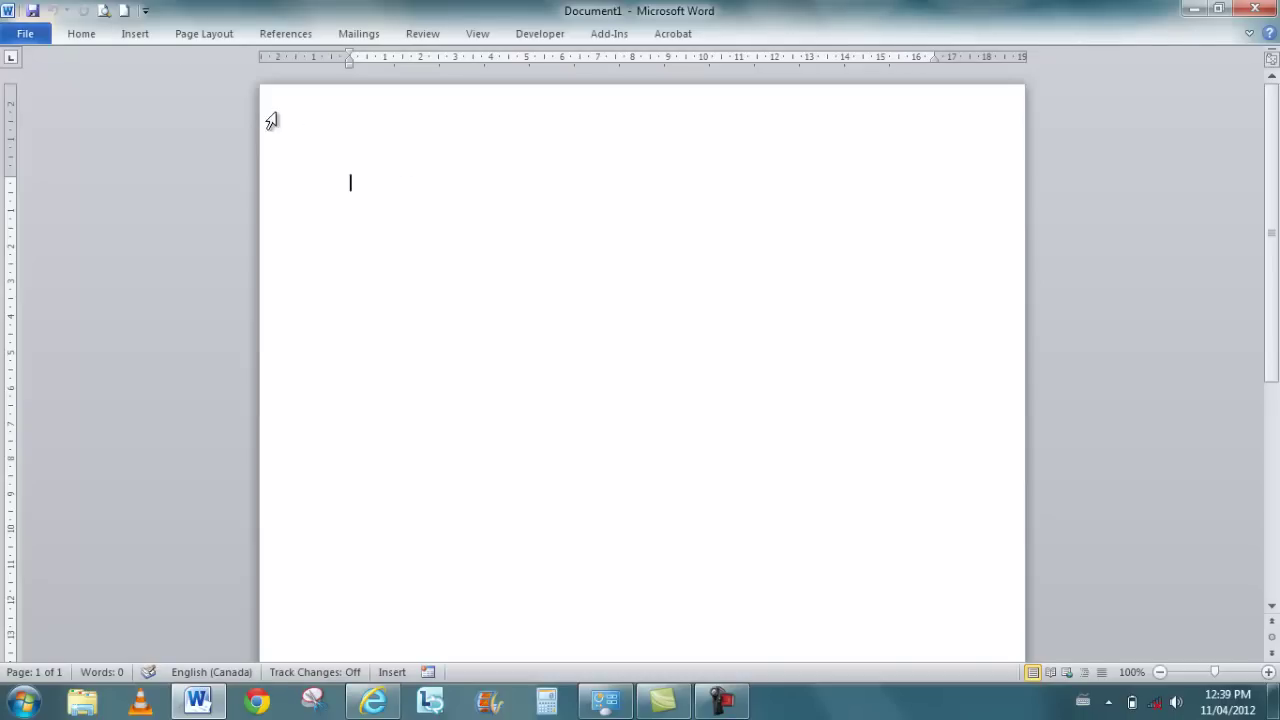
pyautogui.click(135, 35)
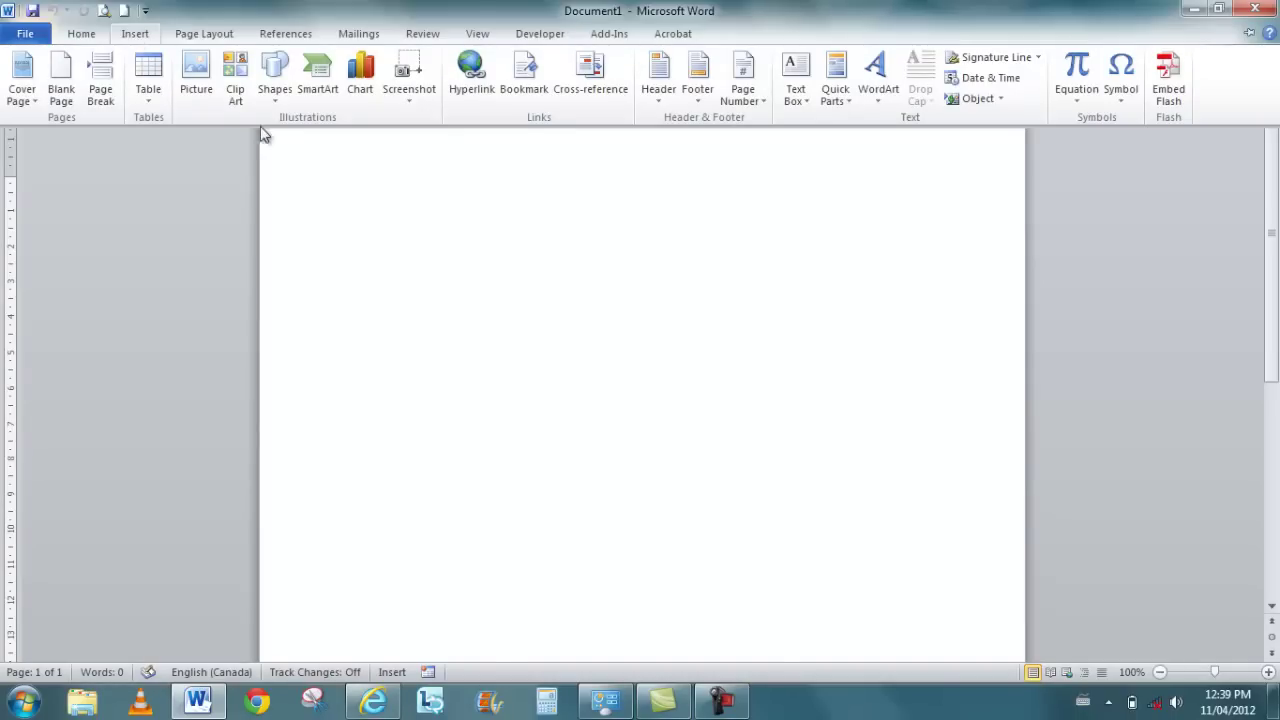
pyautogui.click(320, 182)
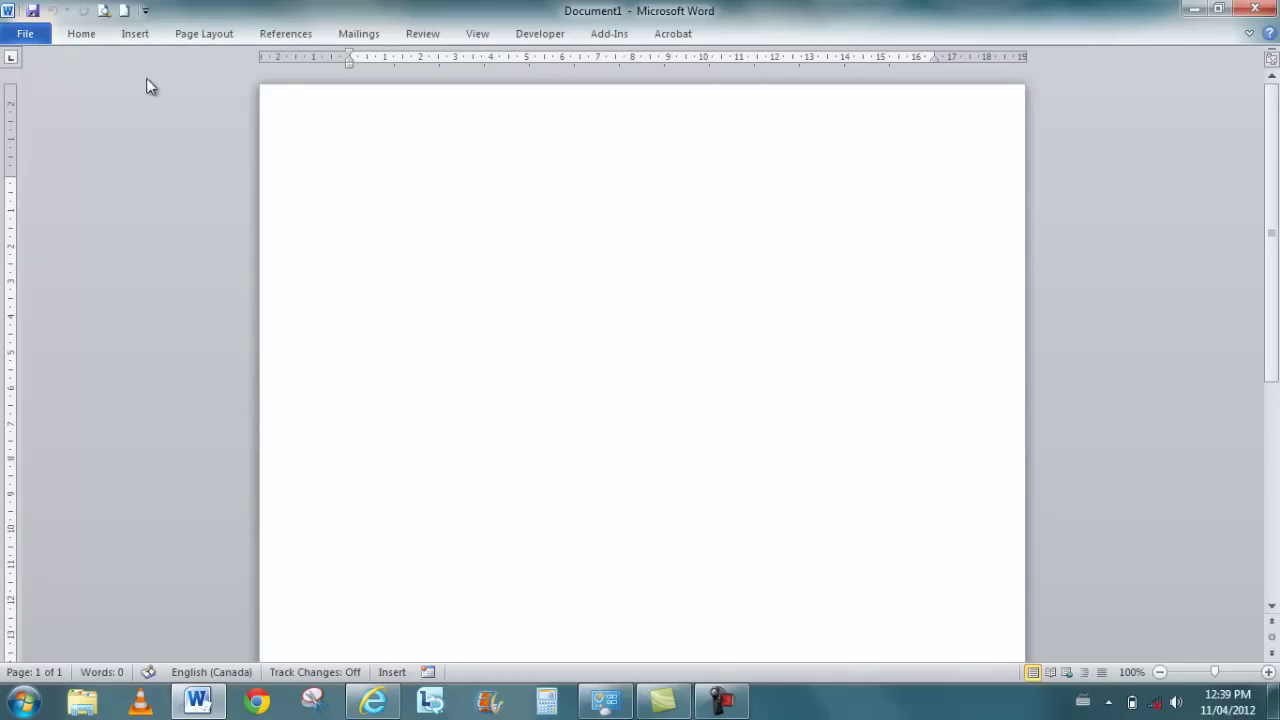
pyautogui.click(85, 38)
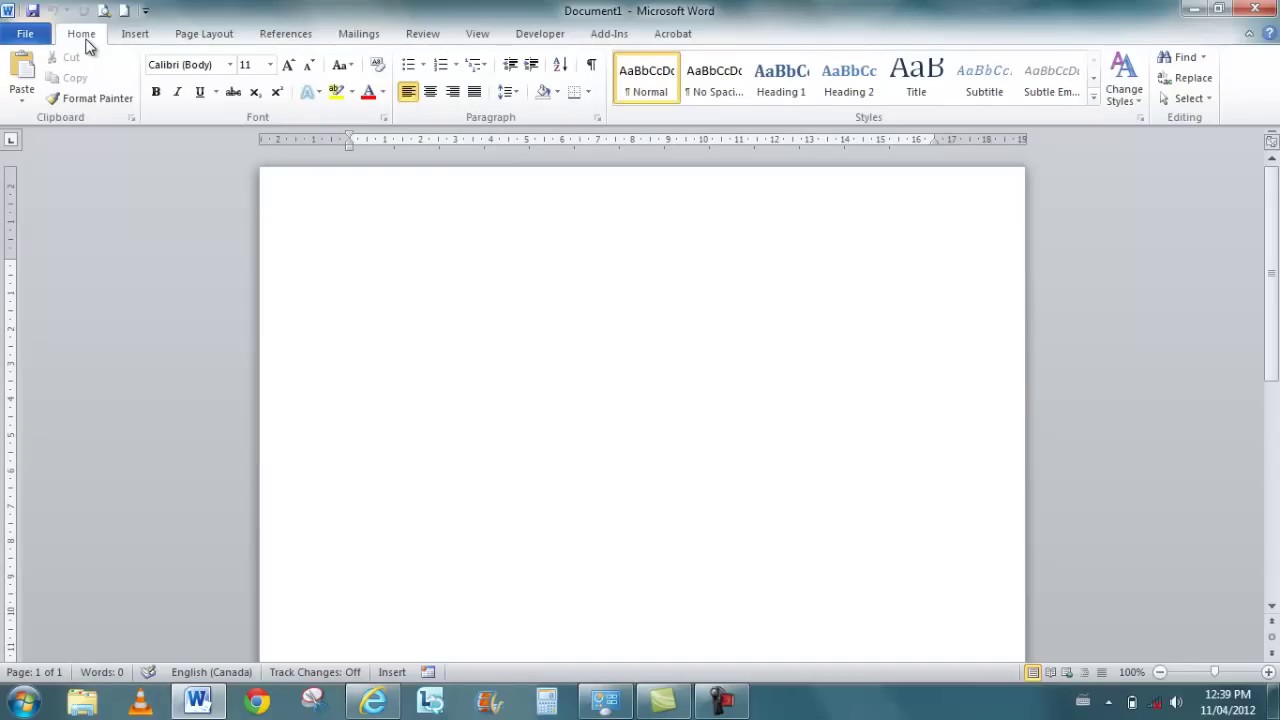
# Step: Examine the ribbon's command groups for Insert, Page Layout, References, Mailings, Review and View
pyautogui.click(132, 42)
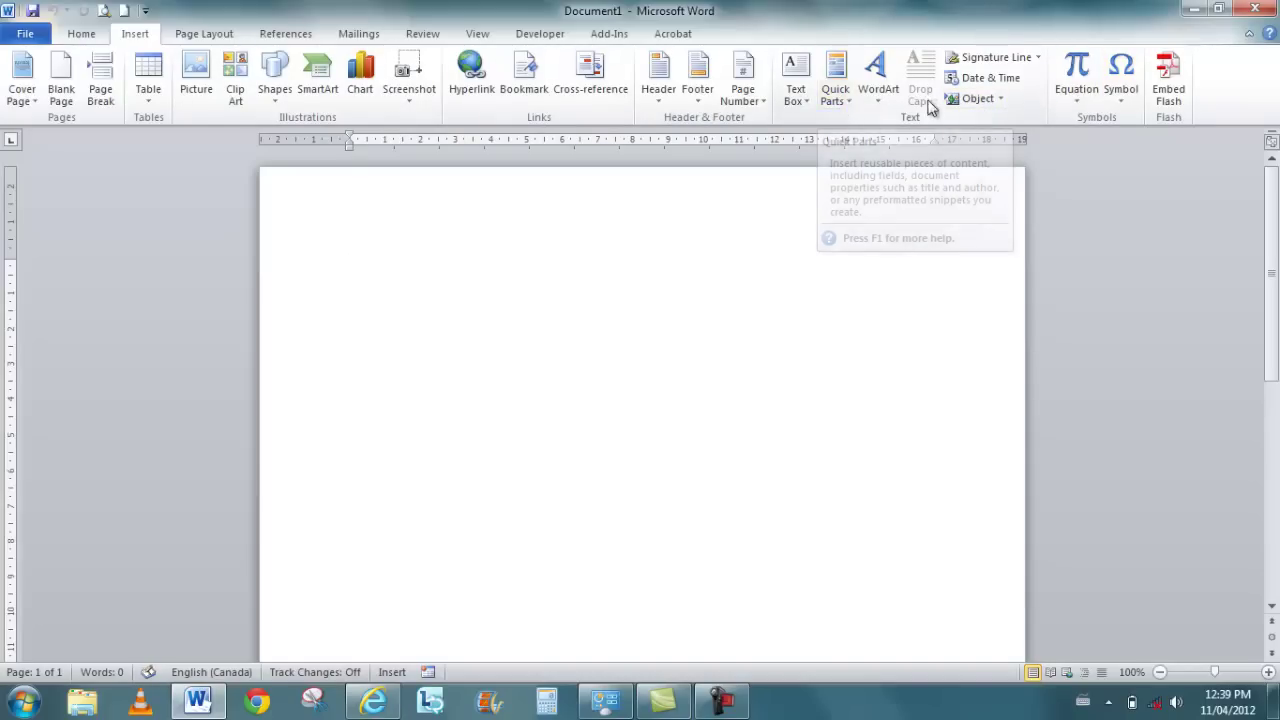
pyautogui.click(211, 33)
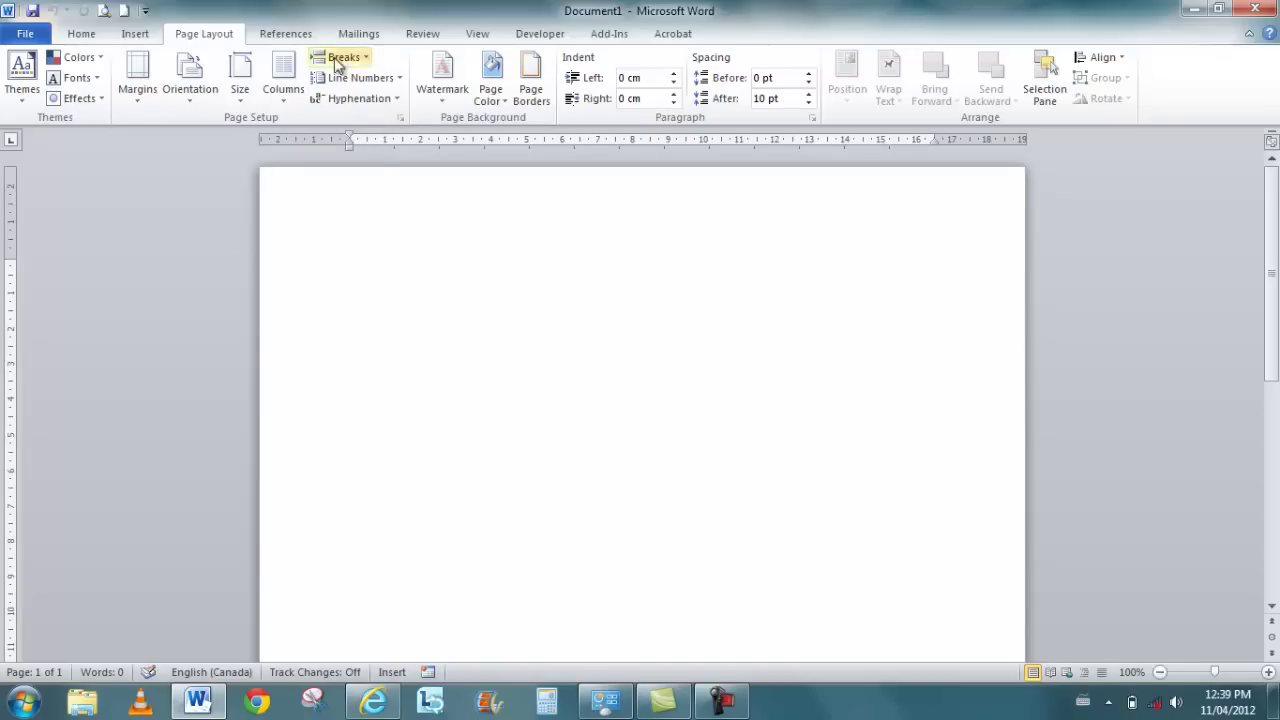
pyautogui.click(304, 38)
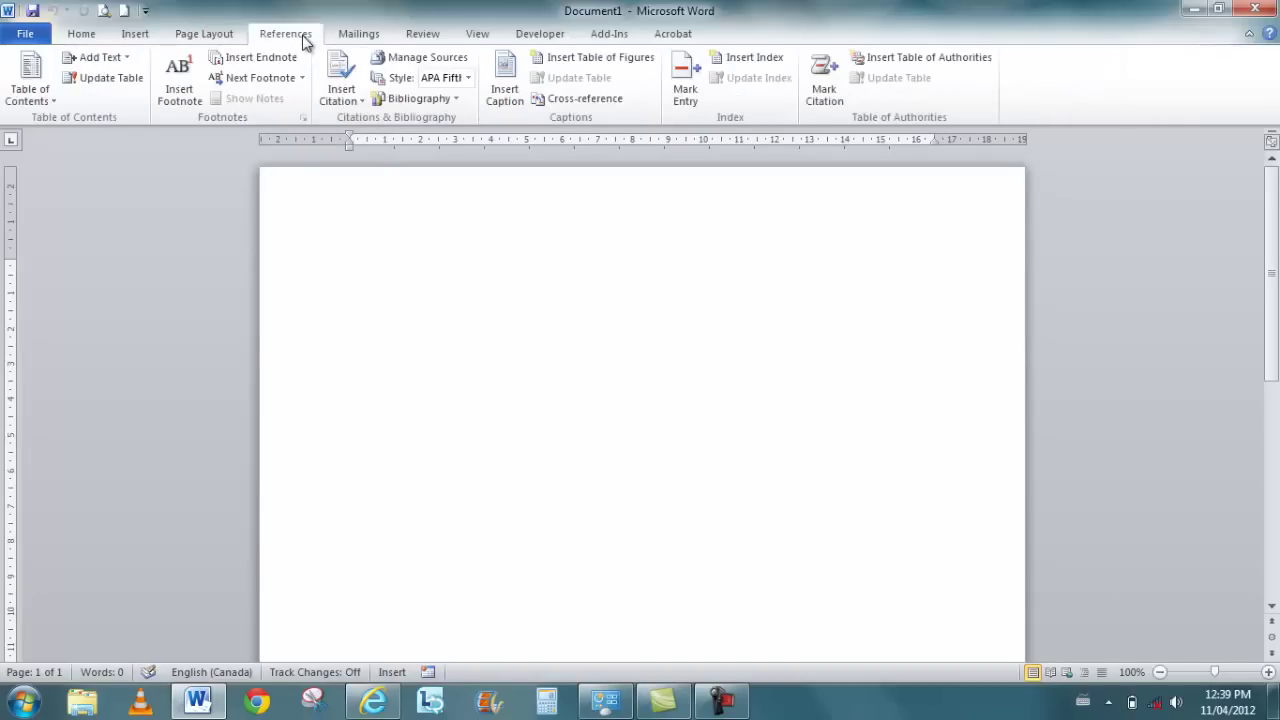
pyautogui.click(355, 36)
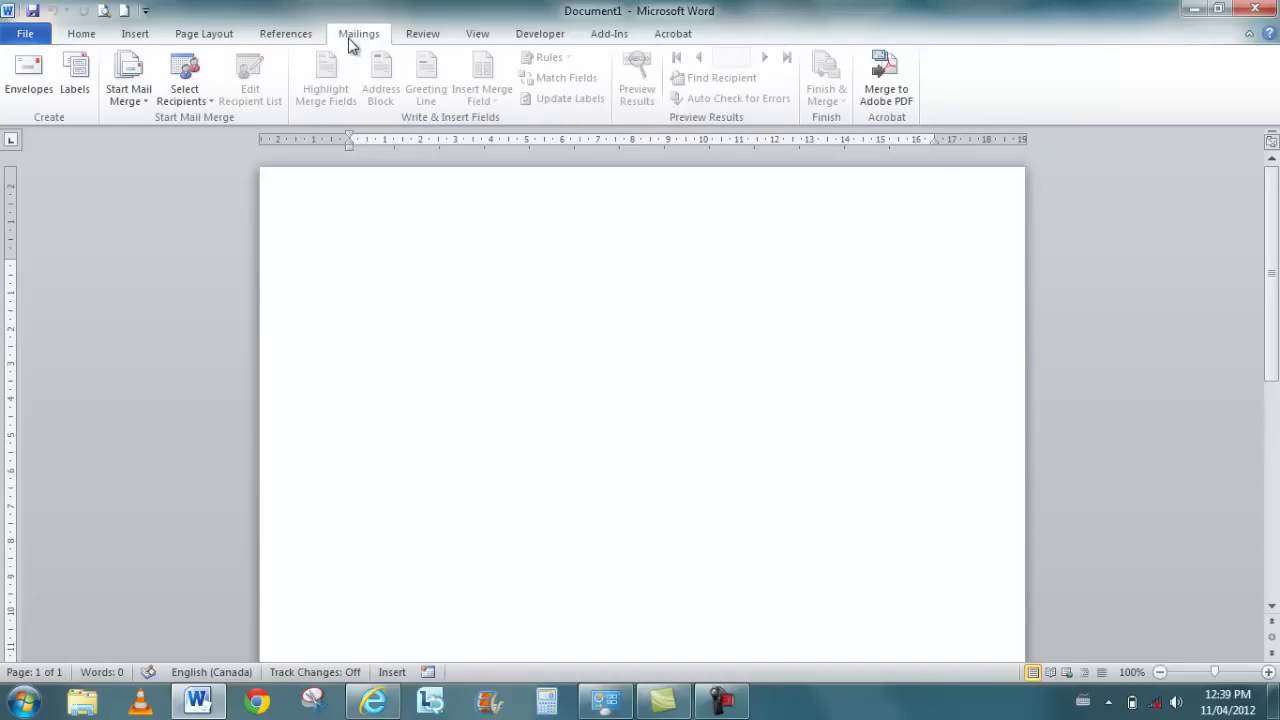
pyautogui.click(413, 37)
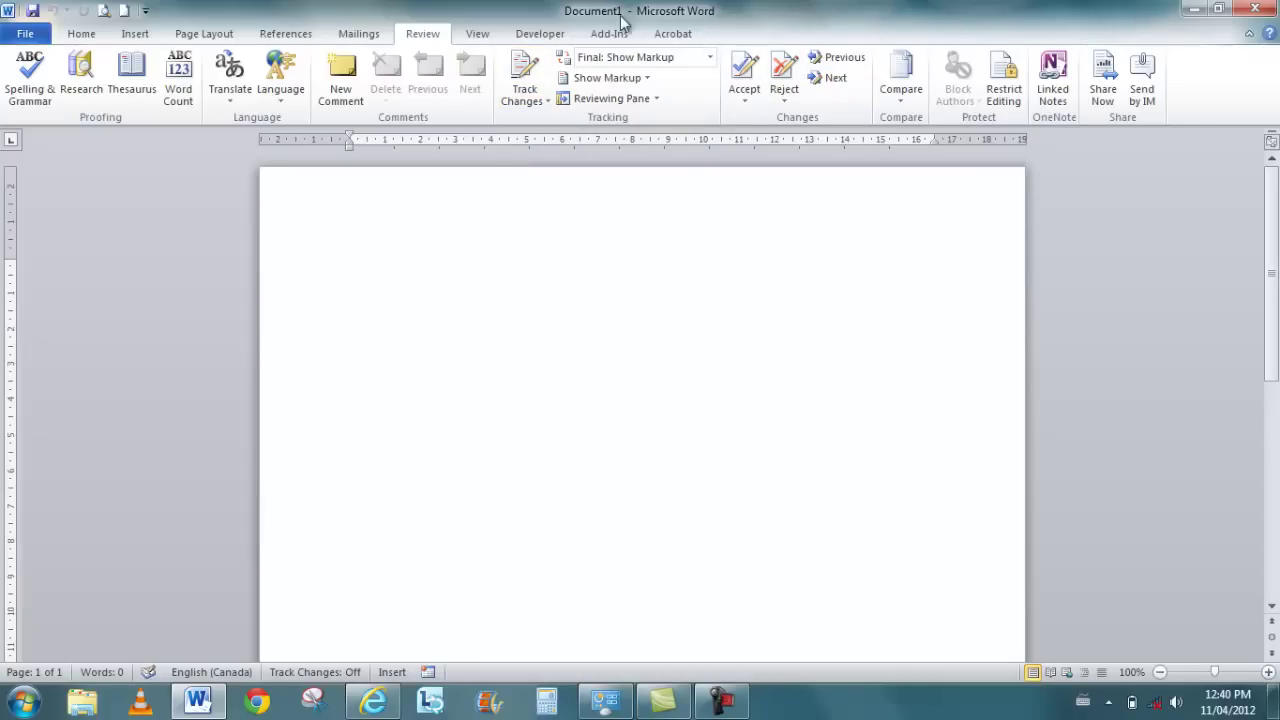
pyautogui.click(476, 34)
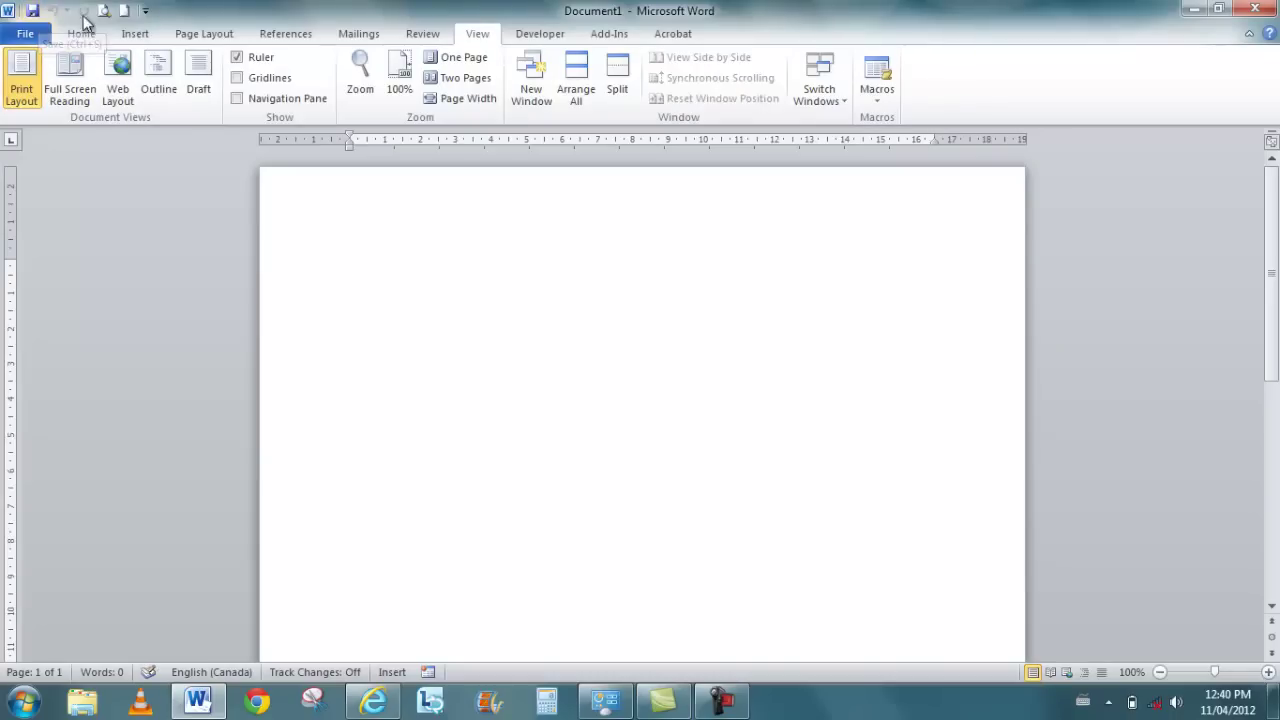
# Step: Remove Print Preview and Print from the Quick Access Toolbar and add it back
pyautogui.click(144, 12)
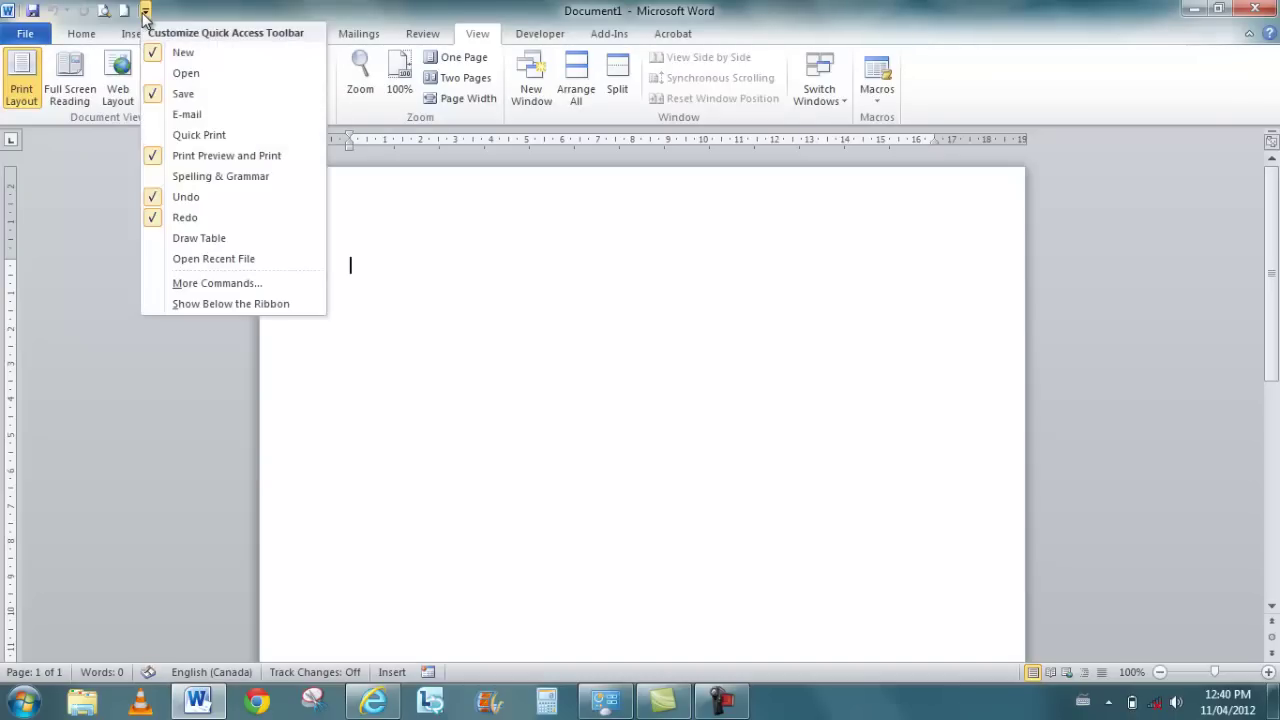
pyautogui.click(270, 158)
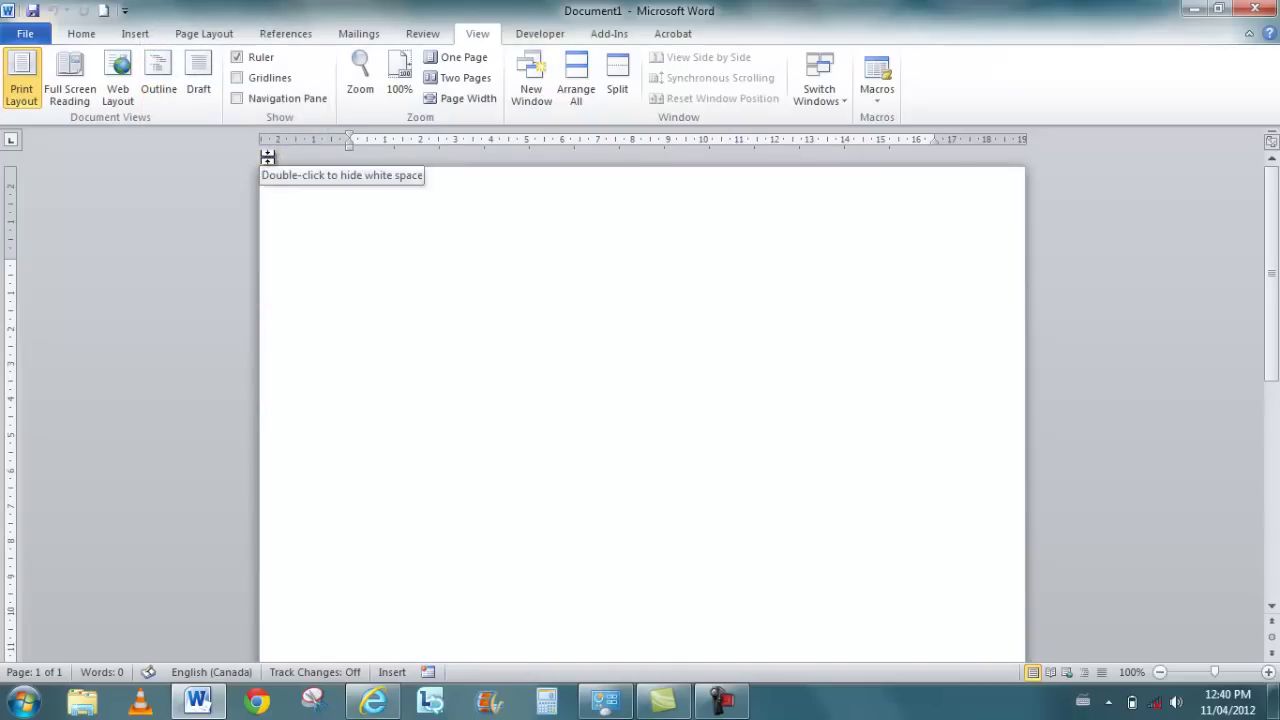
pyautogui.click(125, 11)
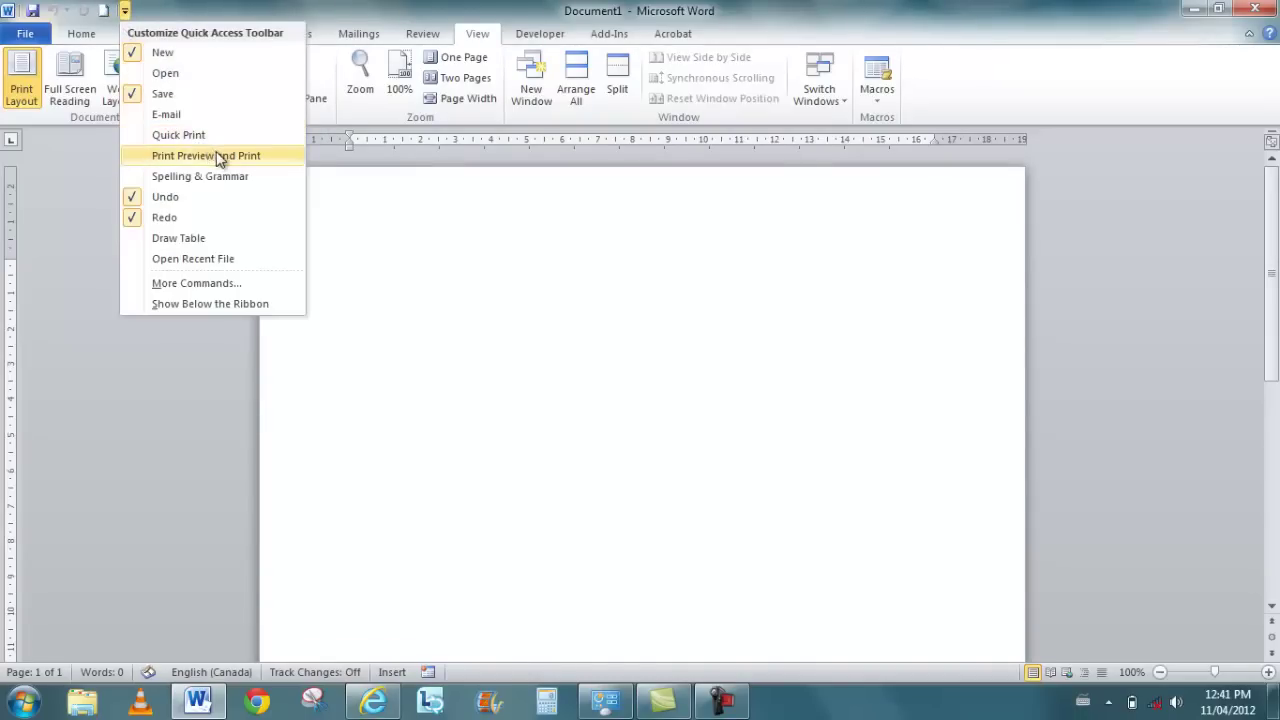
pyautogui.click(216, 156)
# Step: Place the Quick Access Toolbar below the ribbon
pyautogui.click(145, 11)
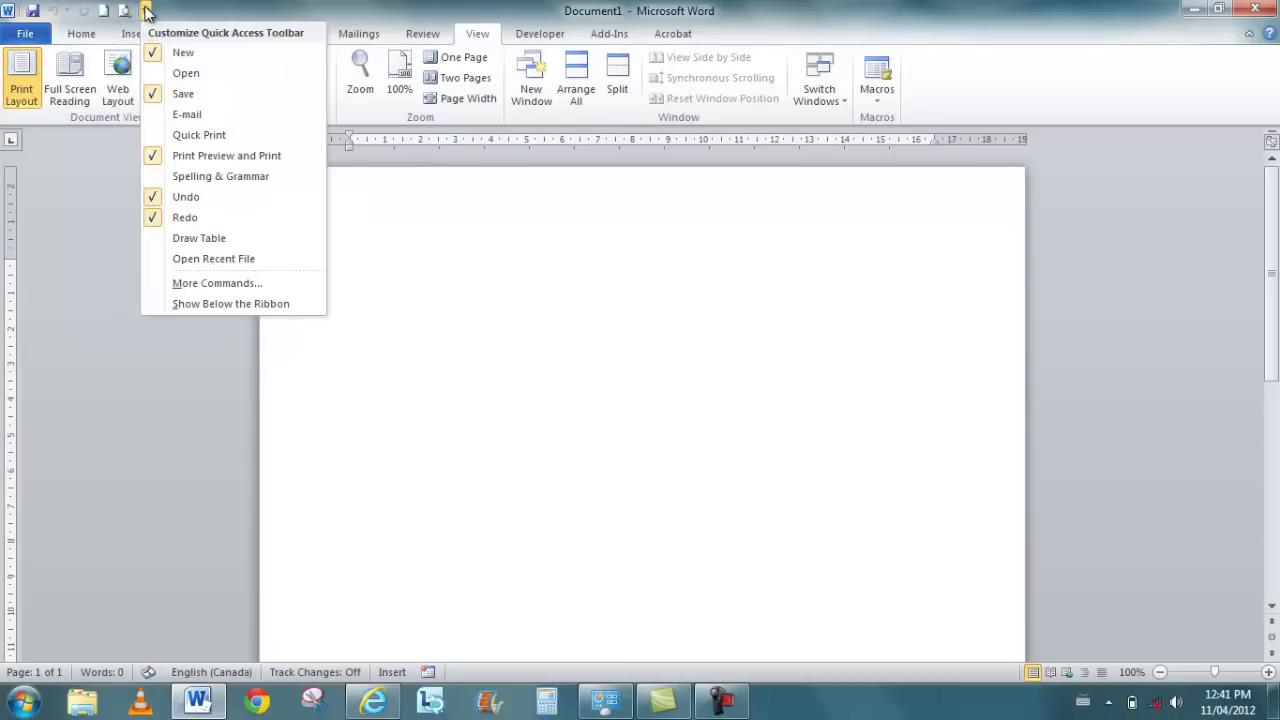
pyautogui.click(305, 305)
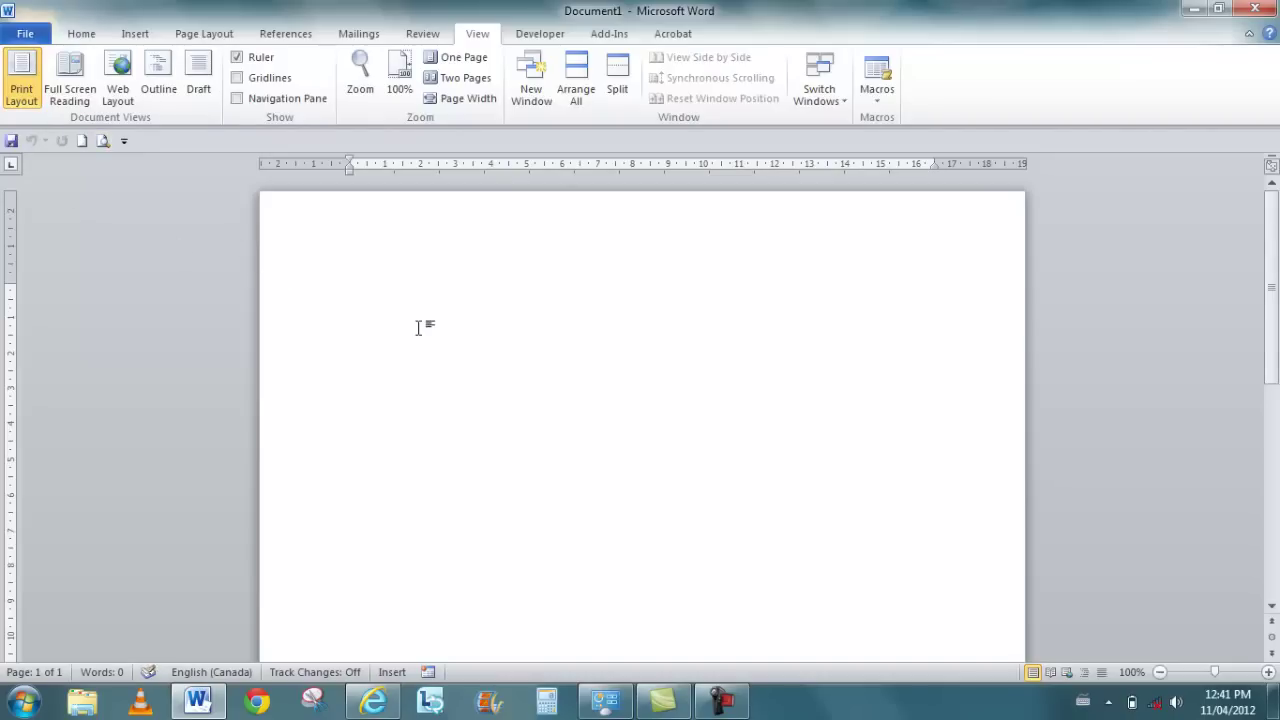
# Step: Enter "Hello" in the blank document and select the word to bring up its quick formatting options
pyautogui.write('Hello')
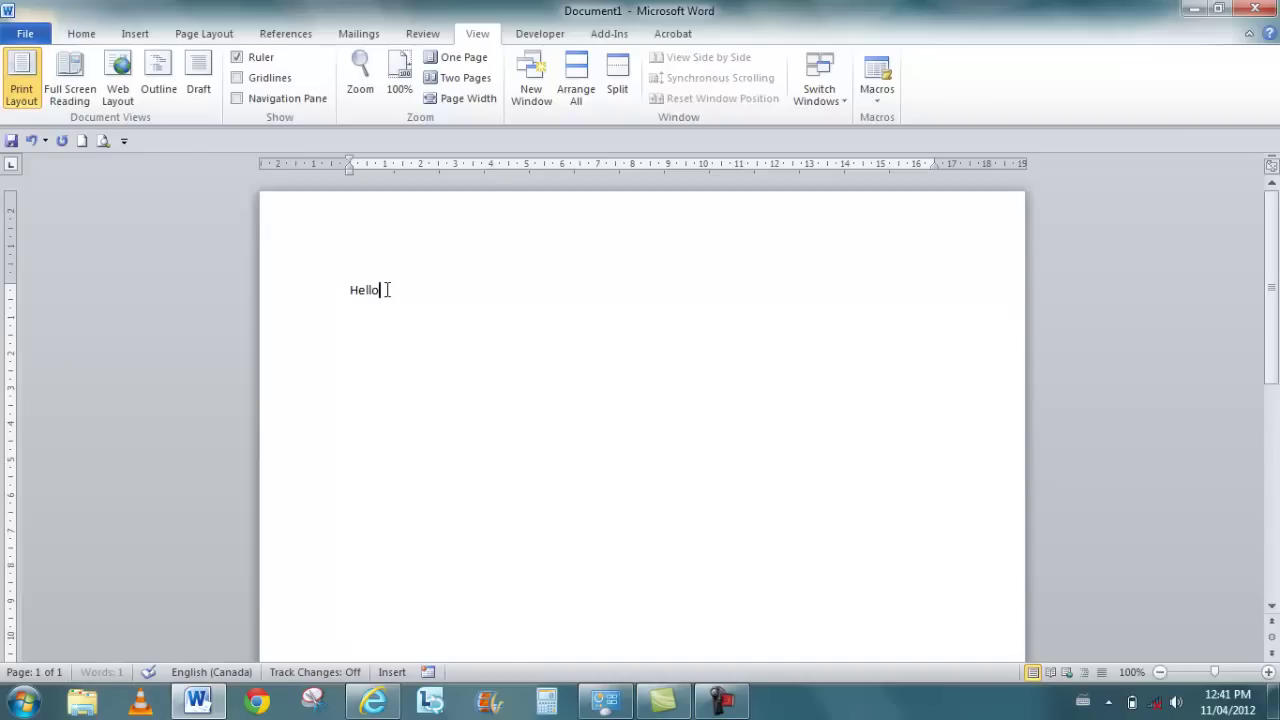
pyautogui.moveTo(383, 290); pyautogui.dragTo(333, 287)
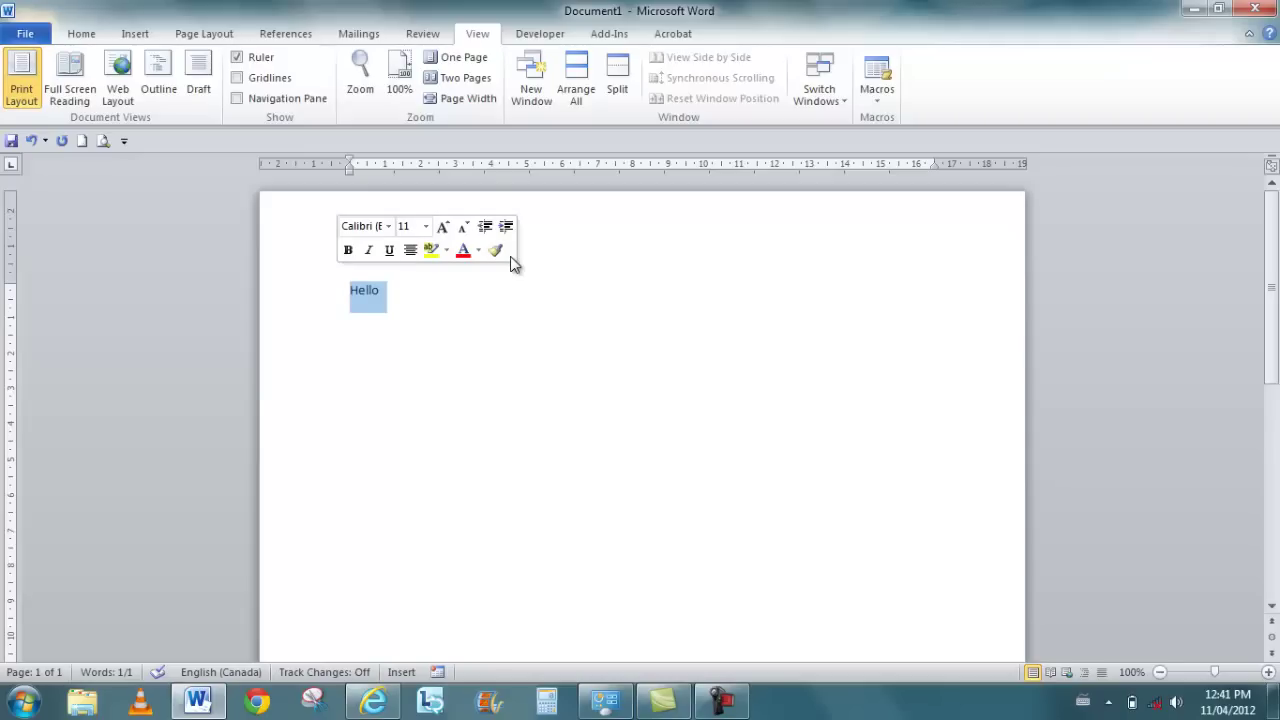
# Step: Review the document's information, recent documents, available templates, and the print settings with the printer's status
pyautogui.click(22, 34)
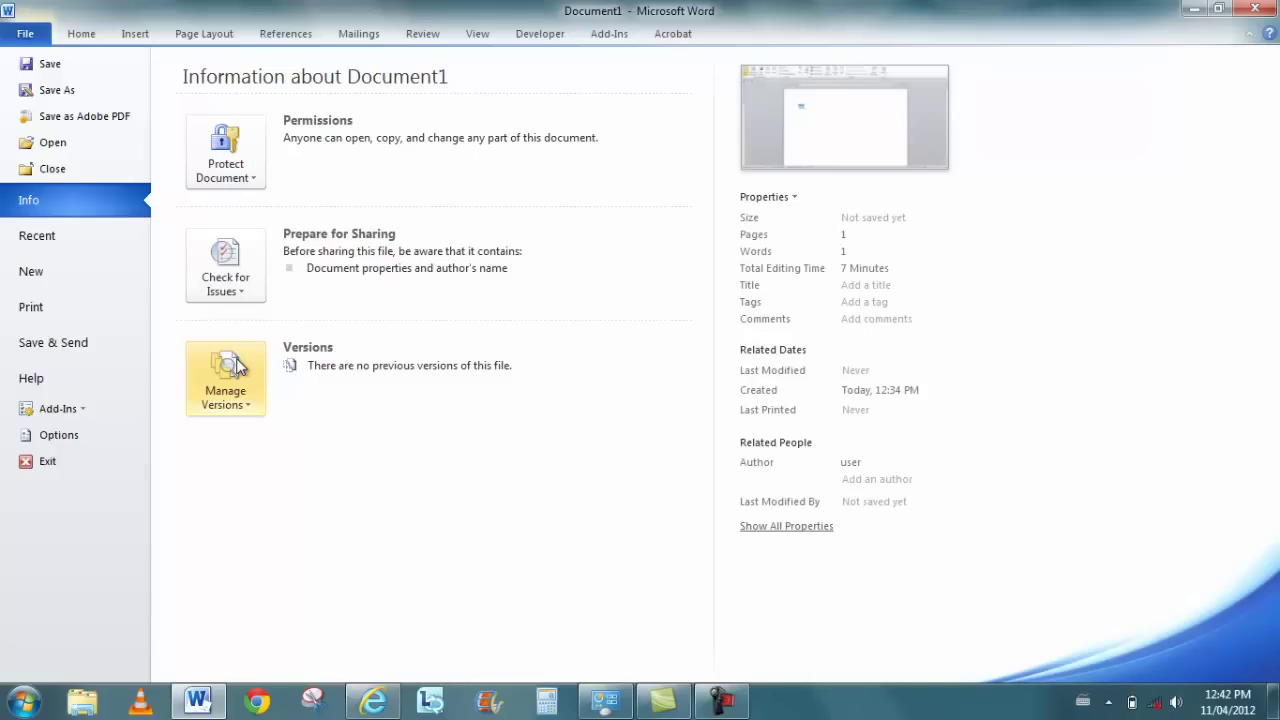
pyautogui.click(55, 246)
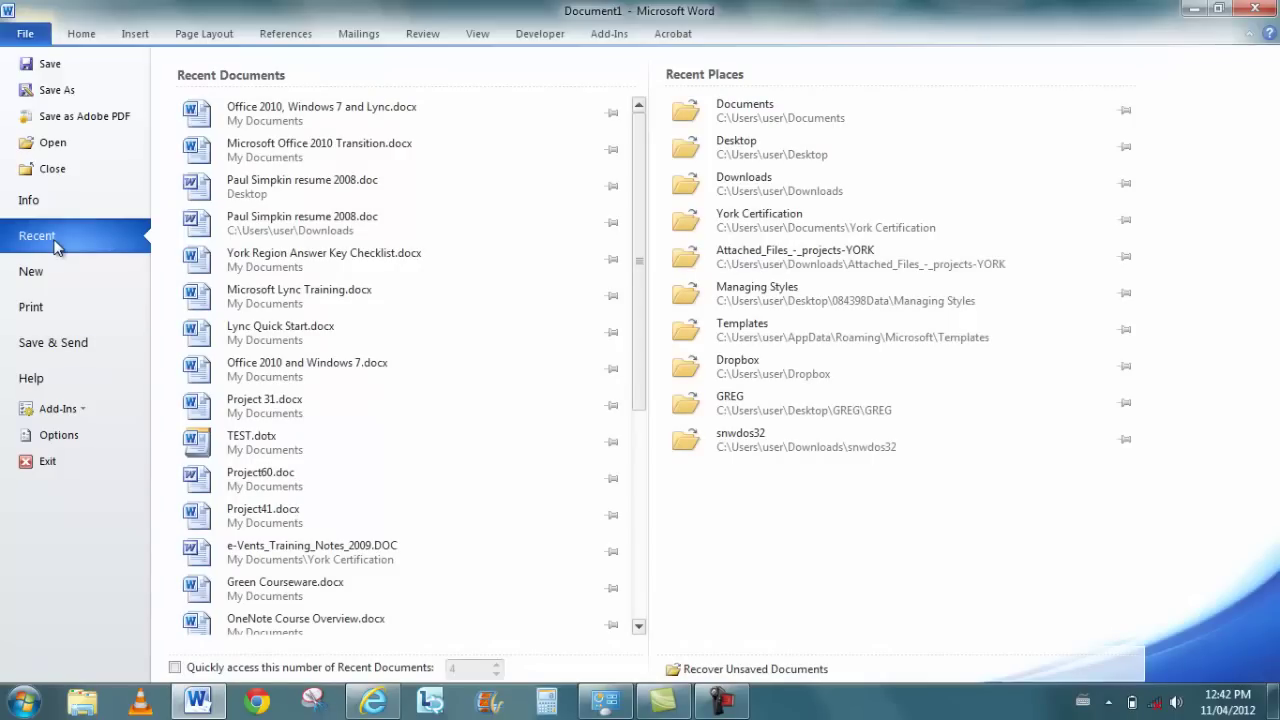
pyautogui.click(57, 279)
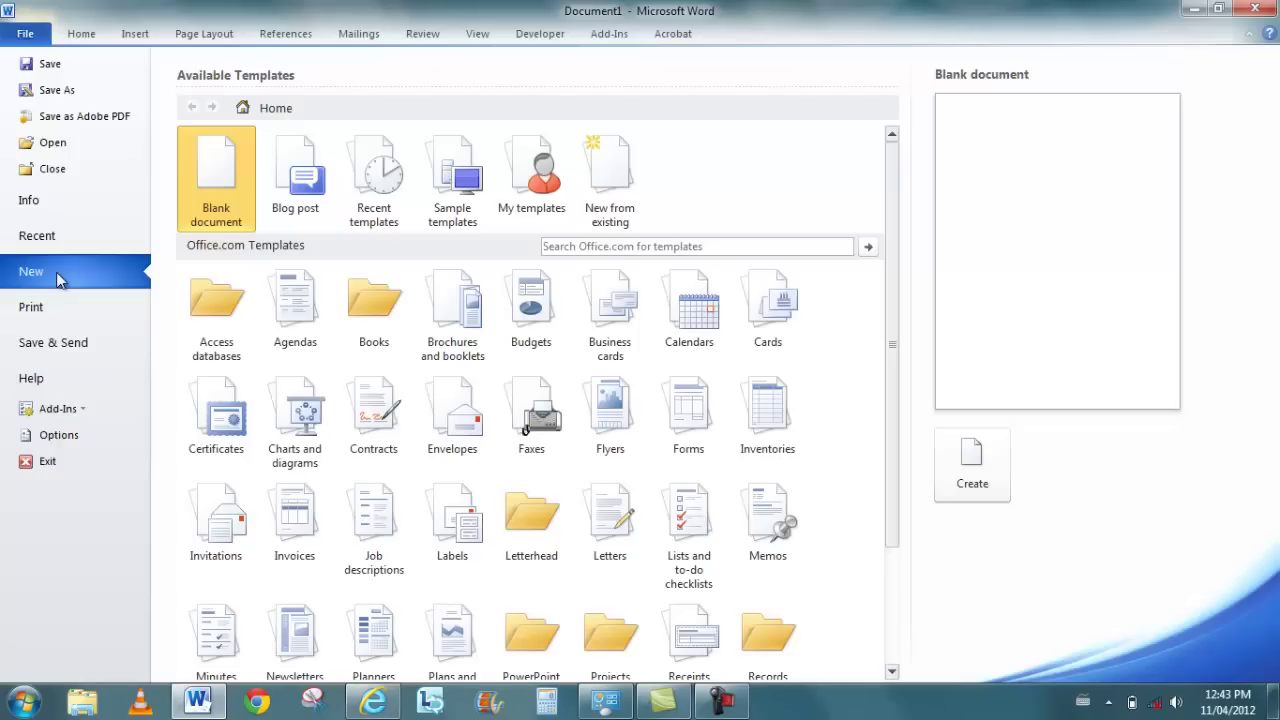
pyautogui.click(62, 314)
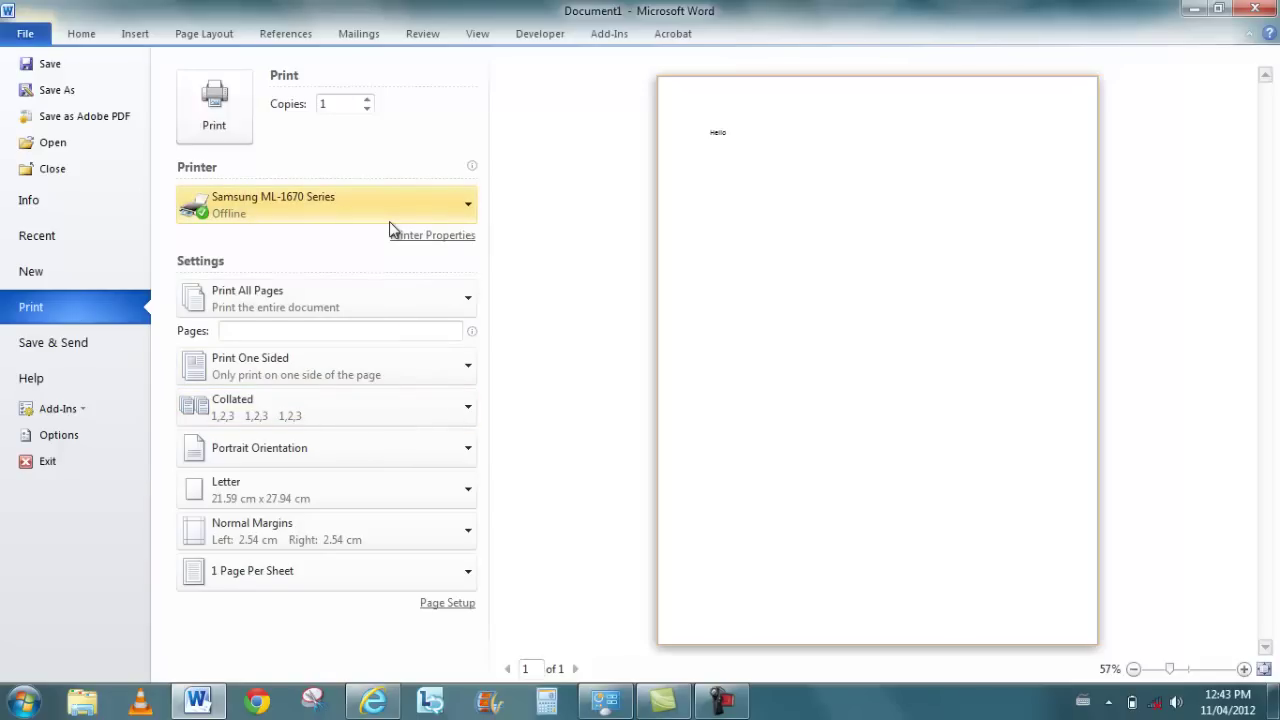
pyautogui.moveTo(390, 224)
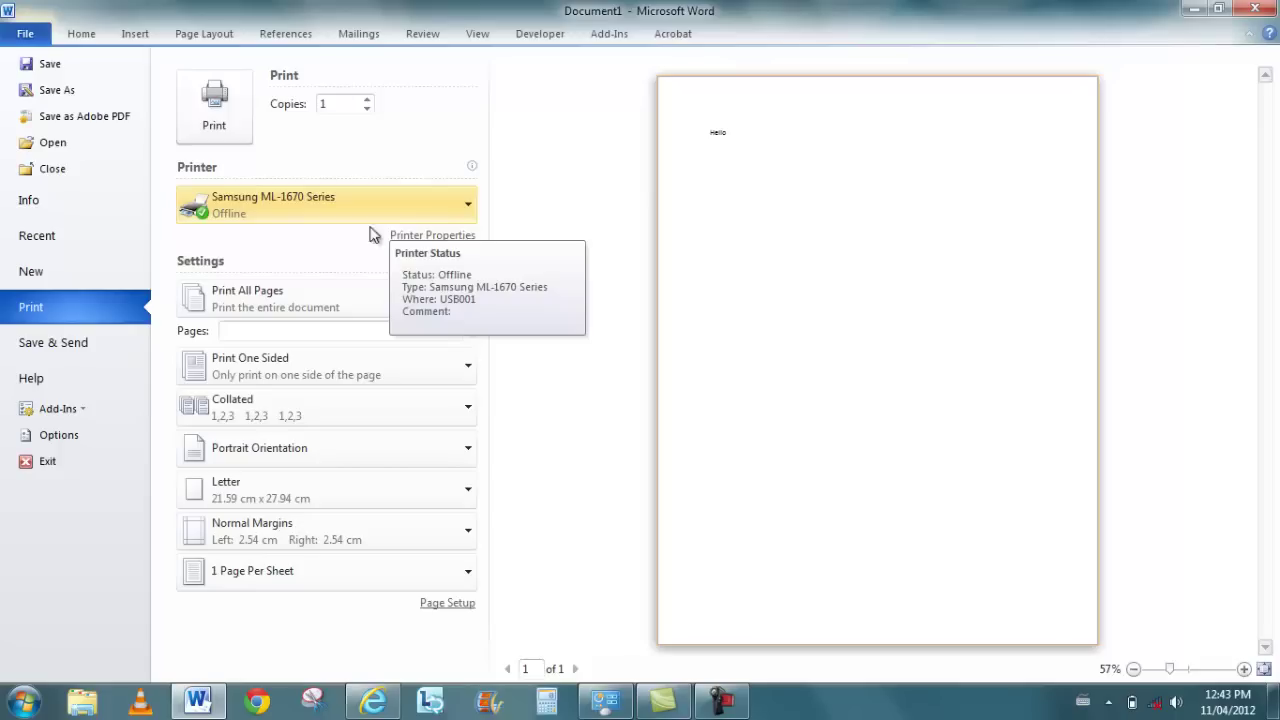
# Step: Examine the Save & Send choices, the Help and product information, and the sending options offered by the add-ins
pyautogui.click(97, 350)
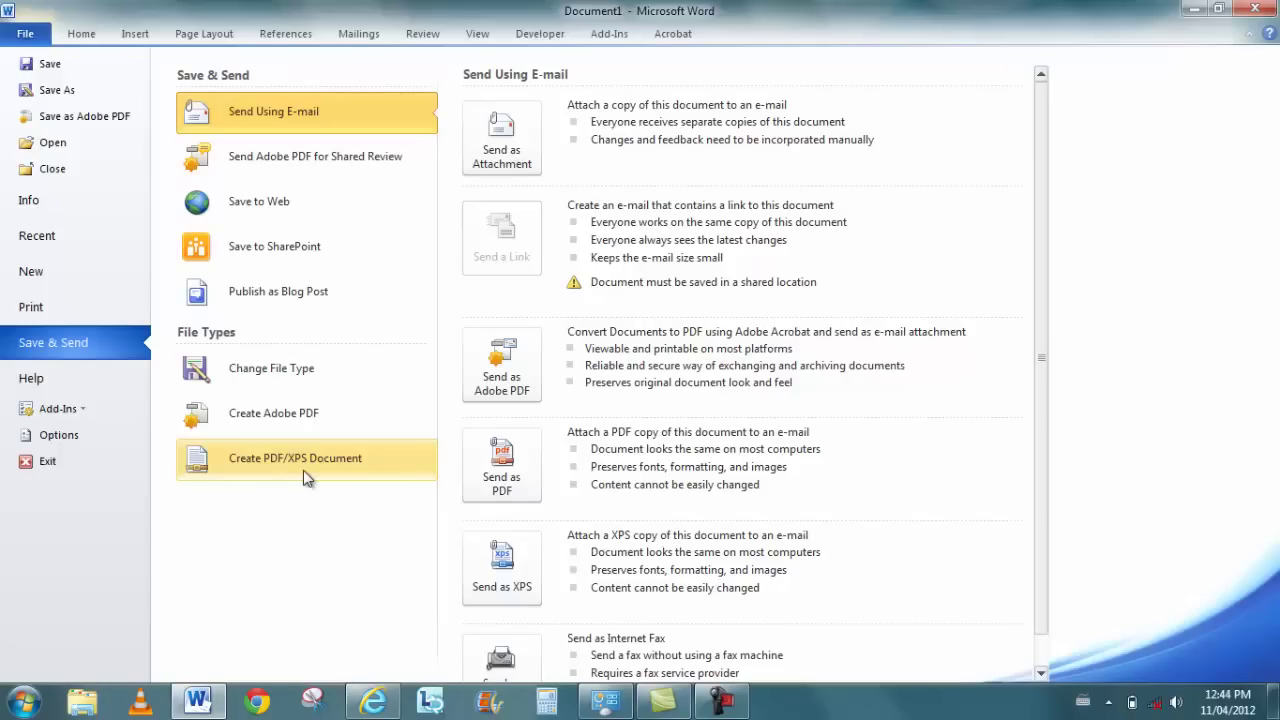
pyautogui.click(66, 380)
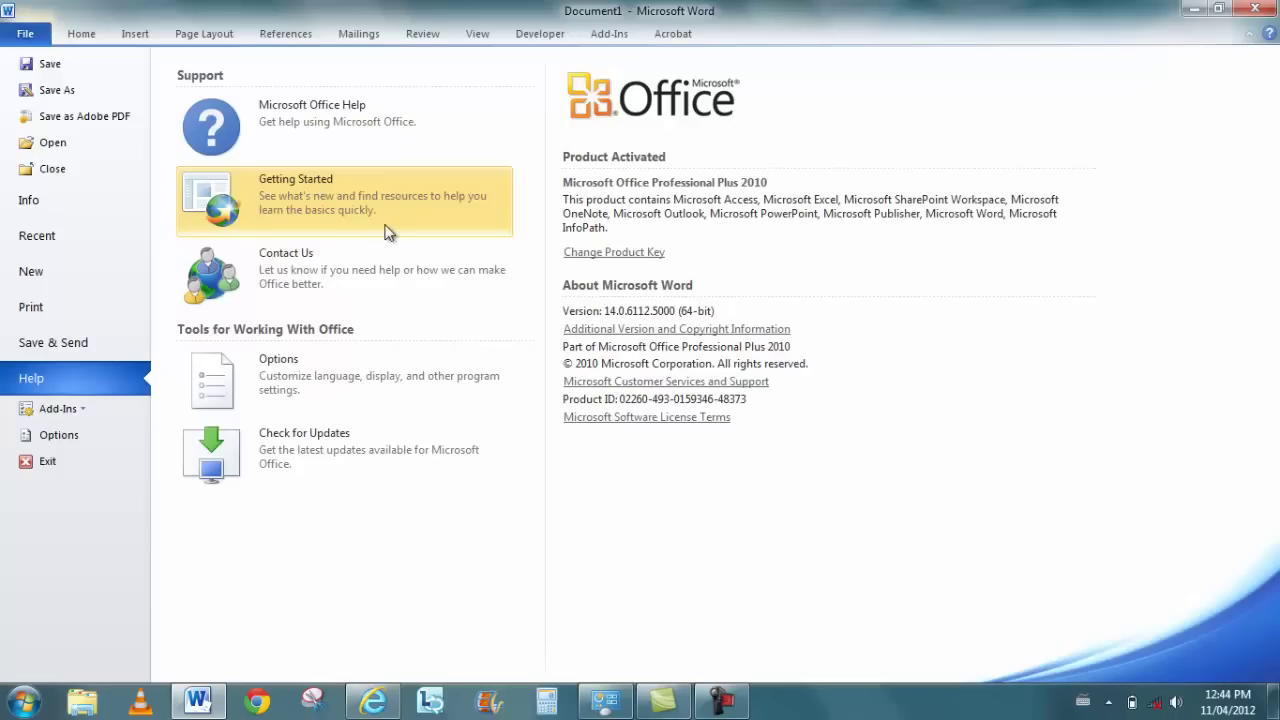
pyautogui.click(84, 413)
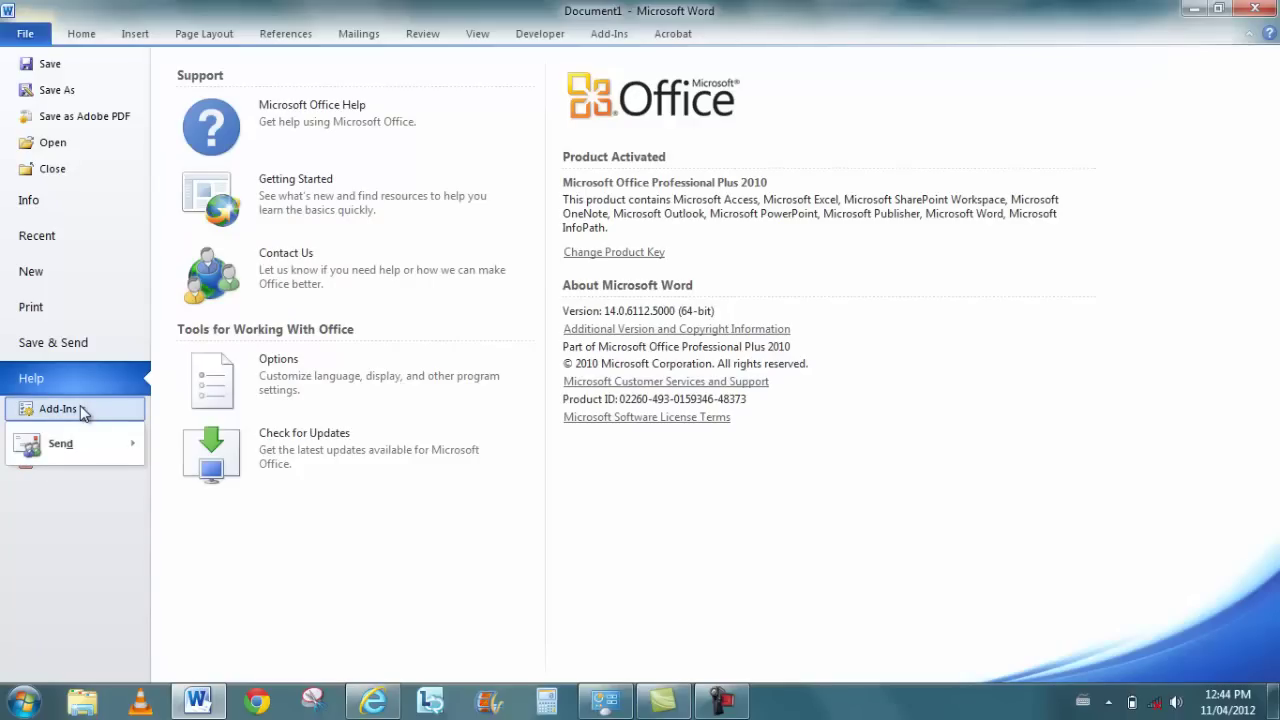
pyautogui.moveTo(91, 453)
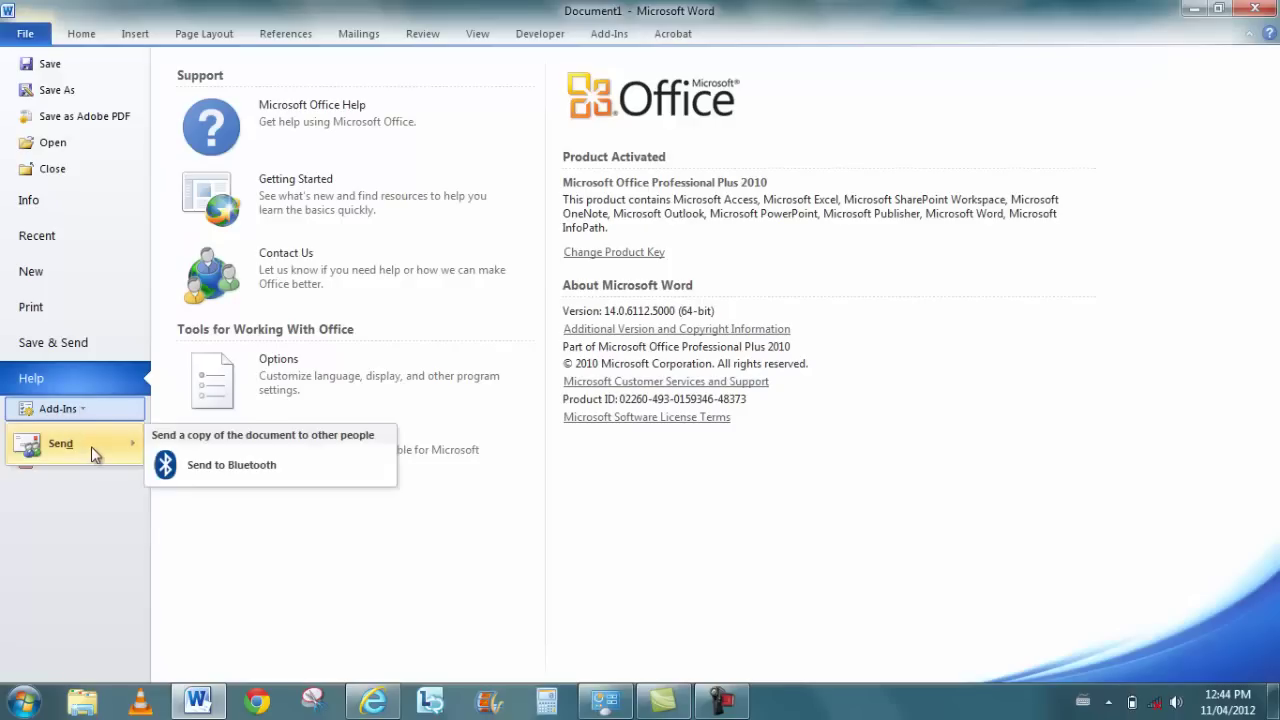
pyautogui.click(89, 408)
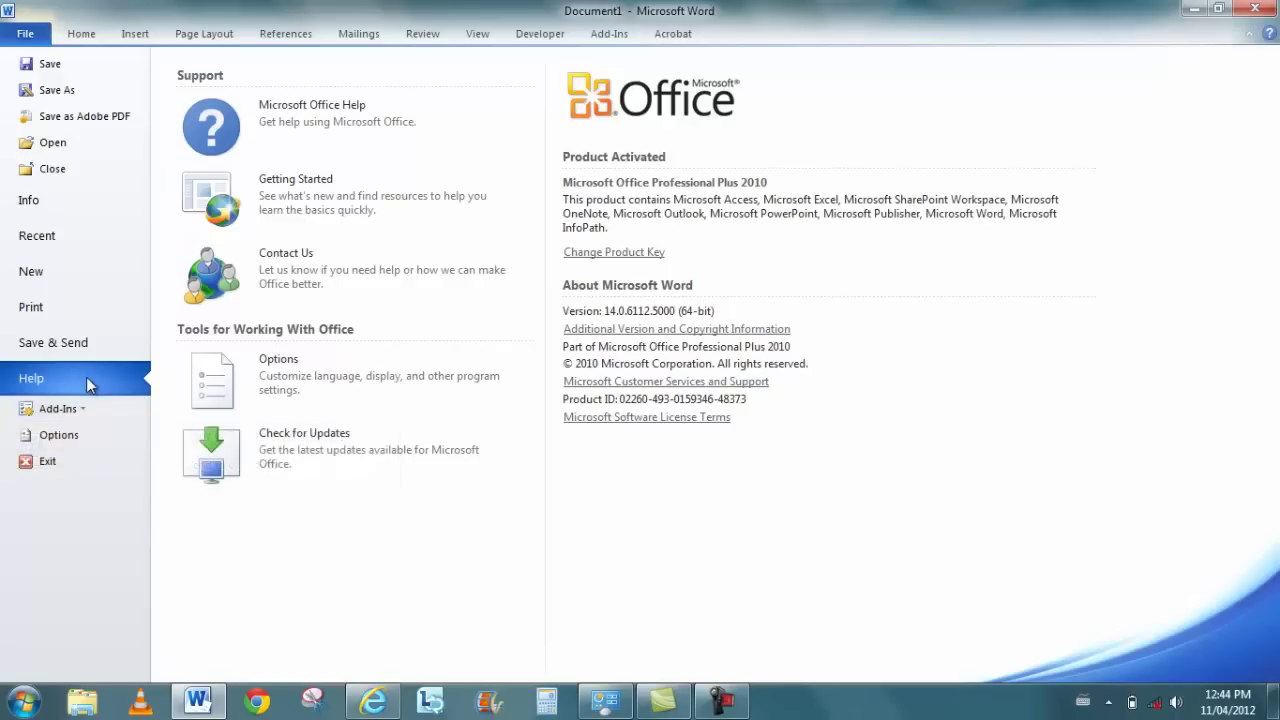
# Step: Review the Word Options for general settings, display, proofing, saving, language and advanced editing
pyautogui.click(59, 435)
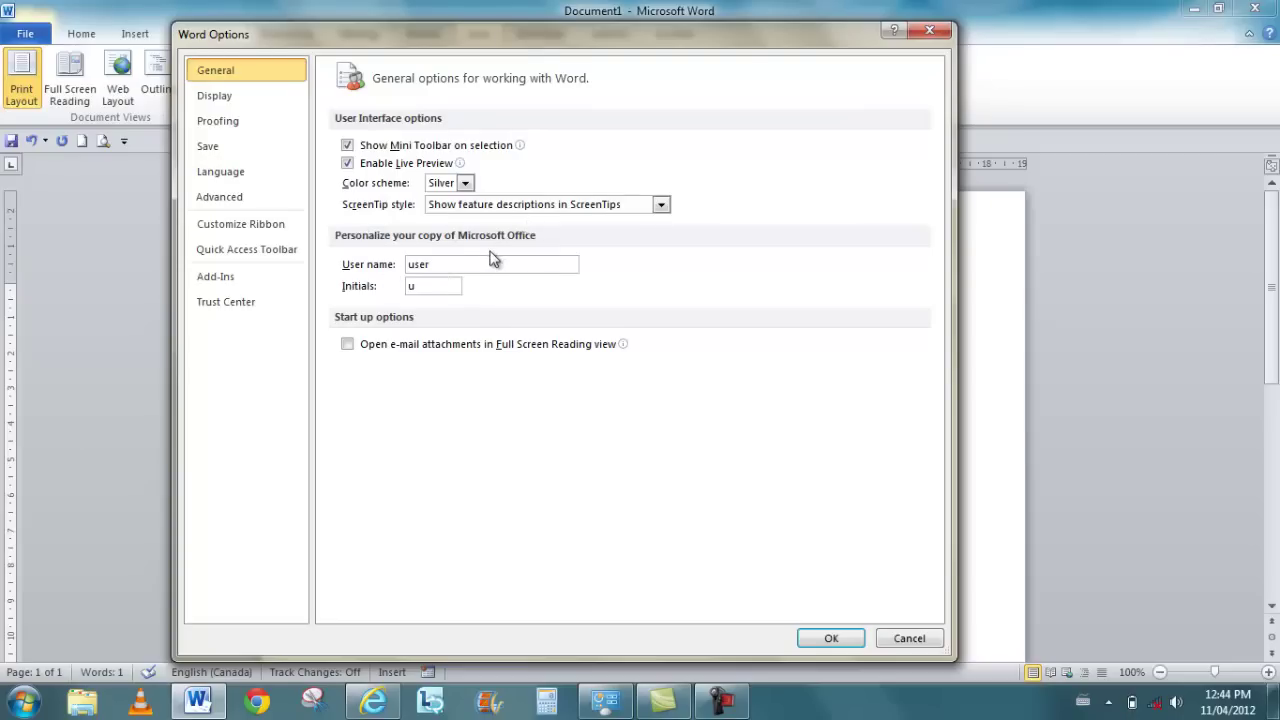
pyautogui.click(243, 95)
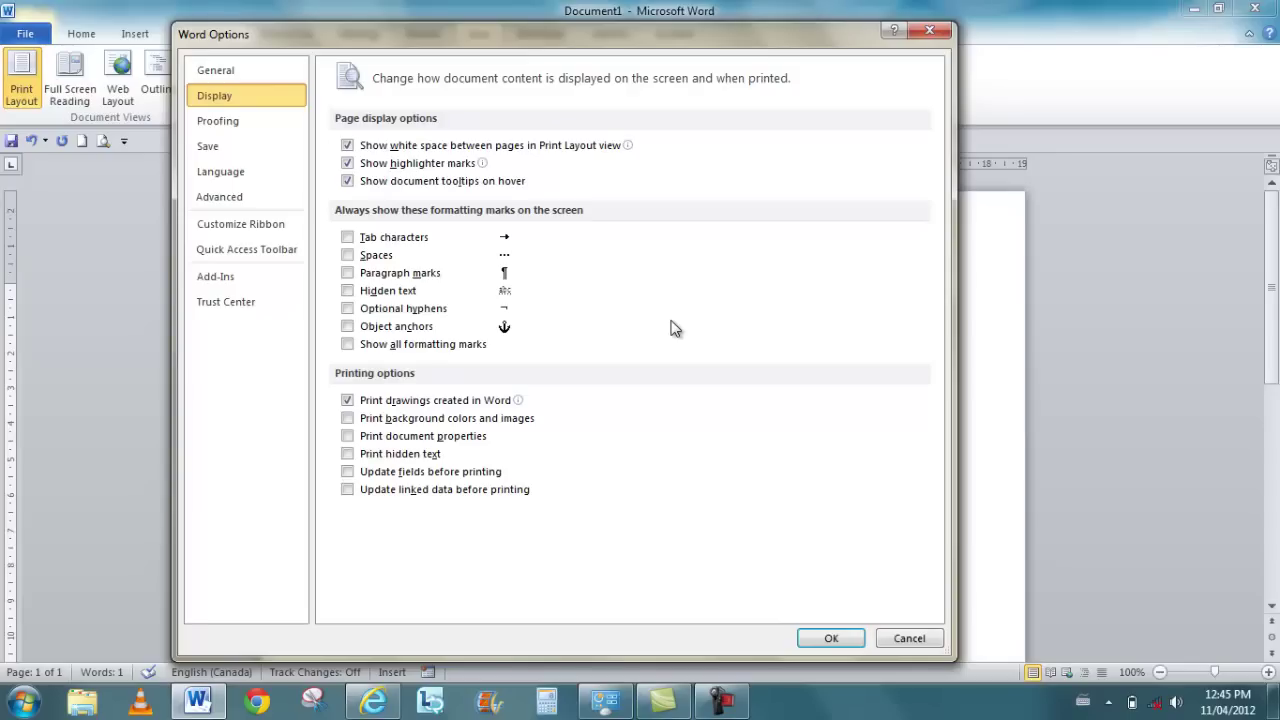
pyautogui.click(236, 127)
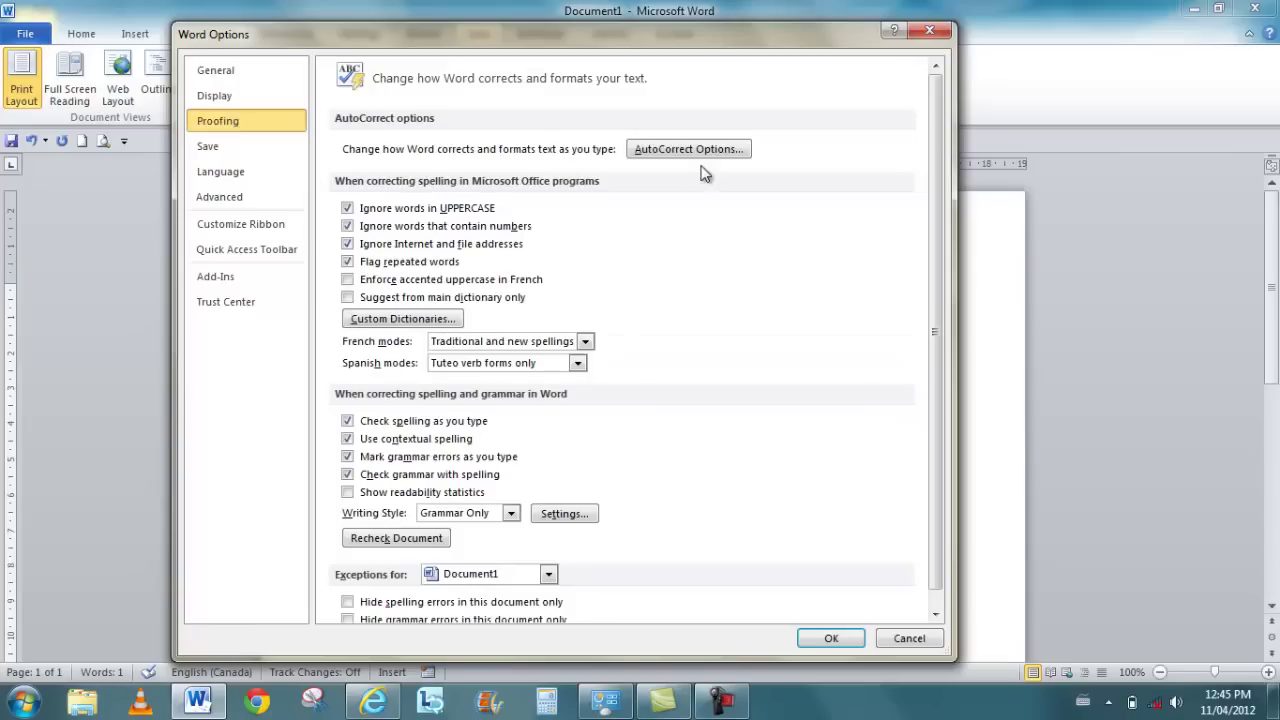
pyautogui.moveTo(930, 268); pyautogui.dragTo(945, 302)
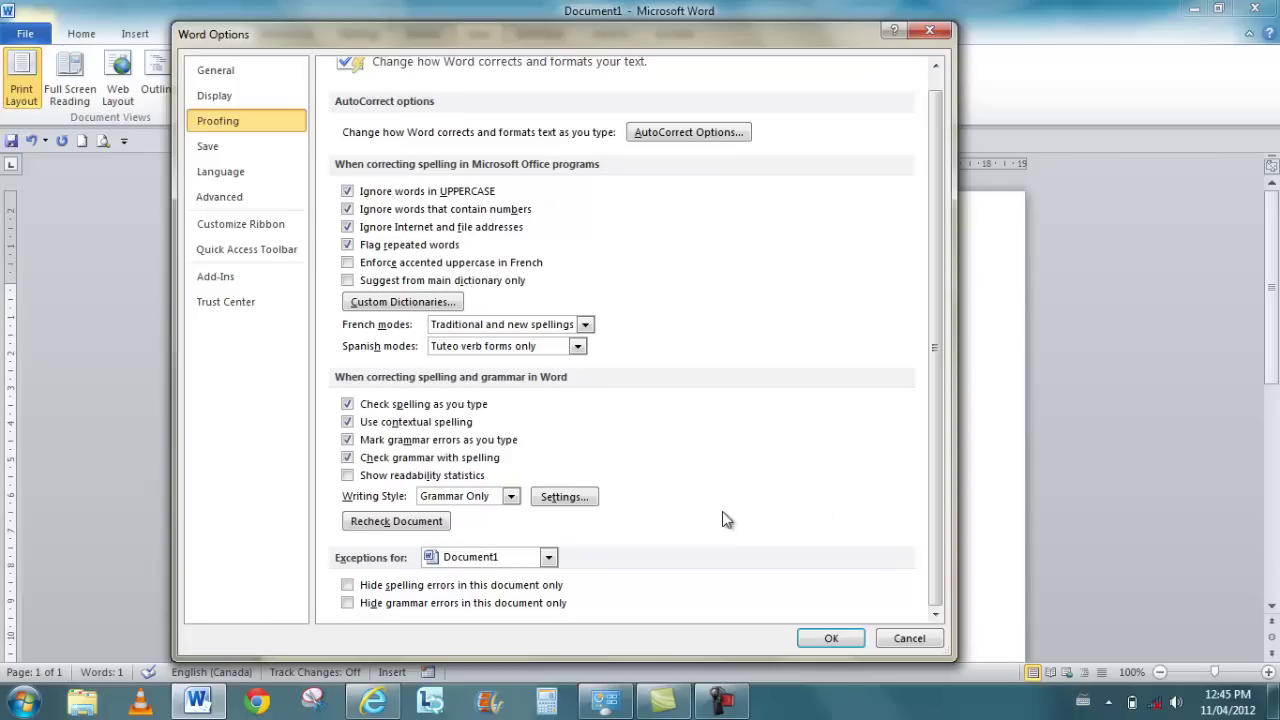
pyautogui.click(207, 148)
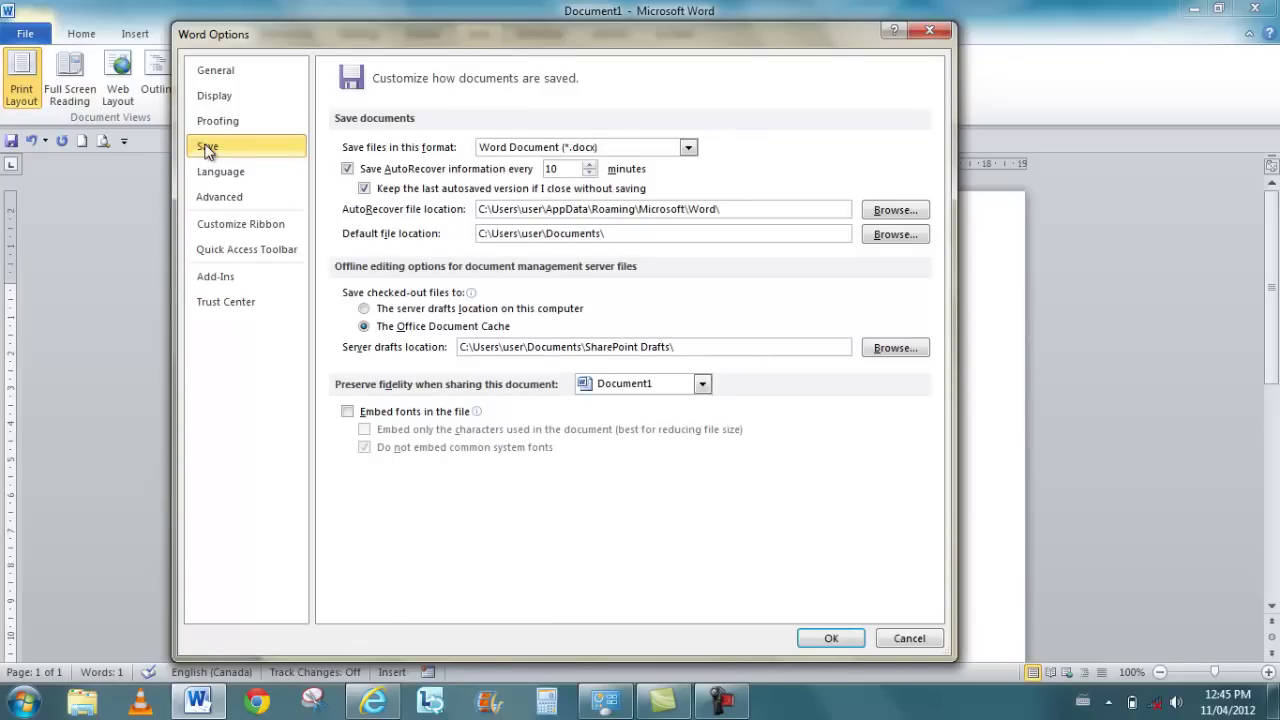
pyautogui.click(221, 173)
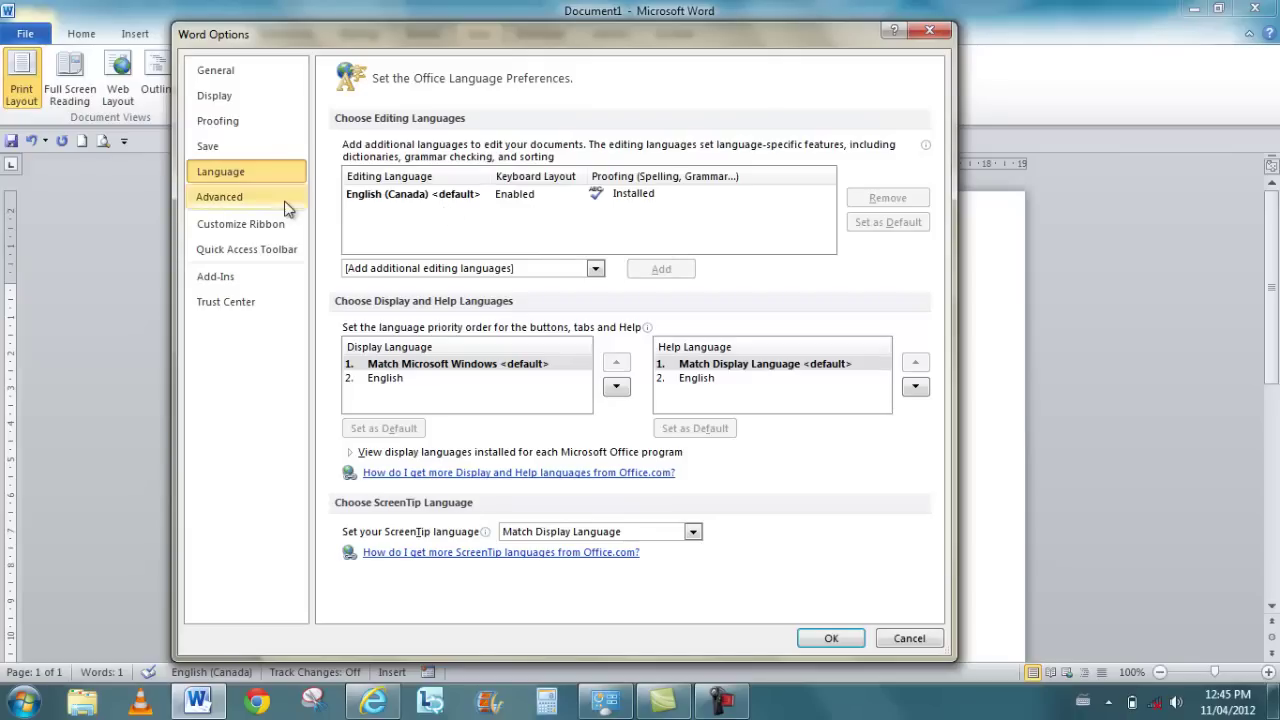
pyautogui.click(242, 199)
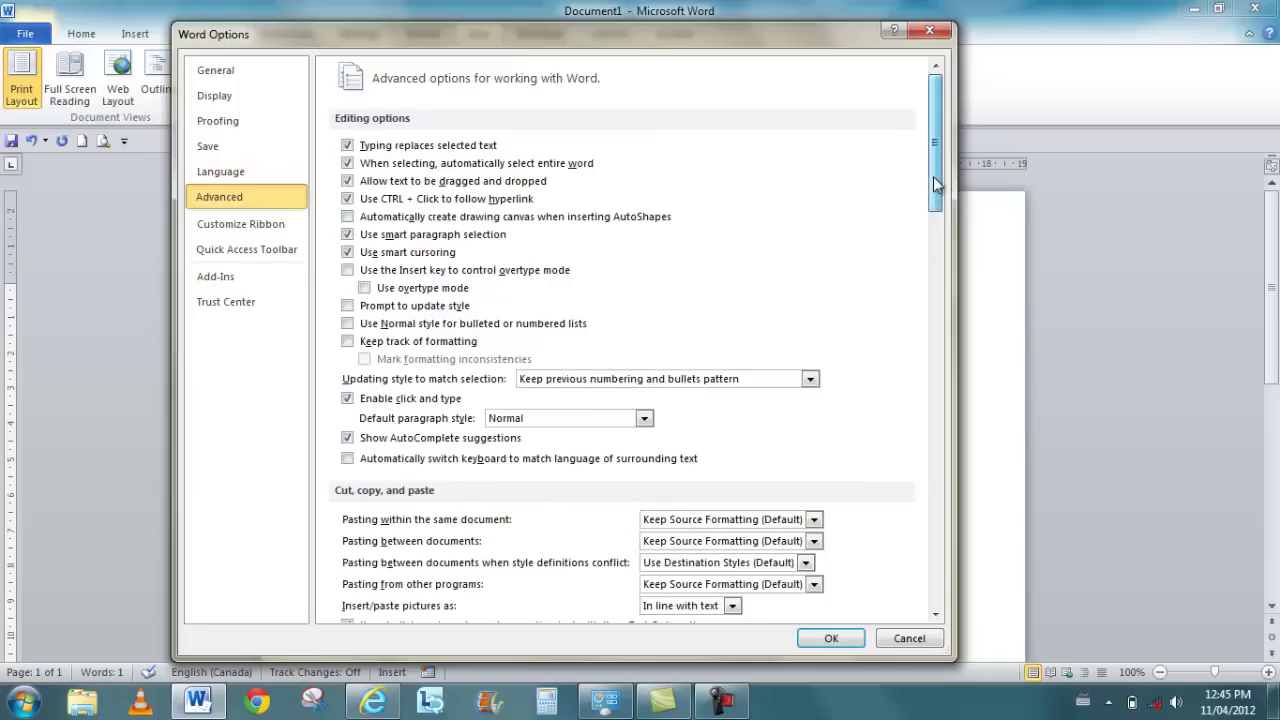
pyautogui.moveTo(935, 180)
pyautogui.mouseDown()
pyautogui.moveTo(936, 565)
pyautogui.moveTo(929, 180)
pyautogui.mouseUp()
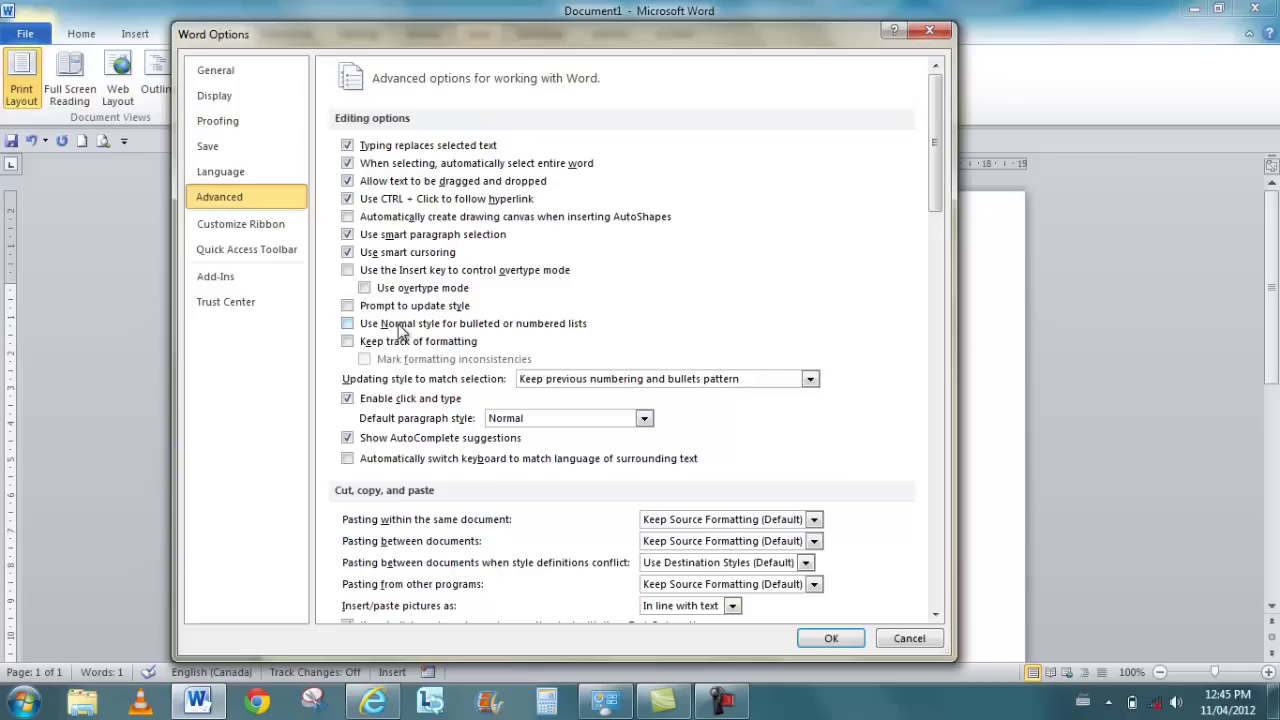
# Step: In the ribbon customization options, switch the Insert tab off and back on, and expand it to show its command groups
pyautogui.click(231, 230)
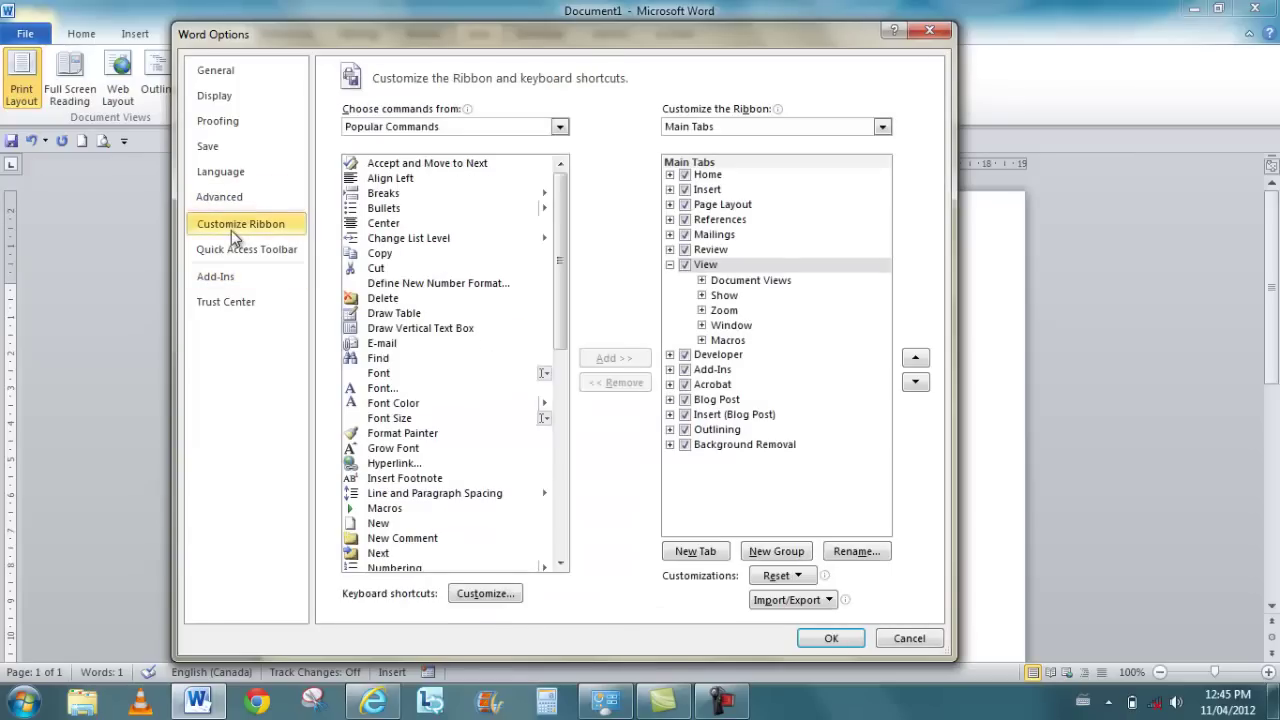
pyautogui.click(685, 190)
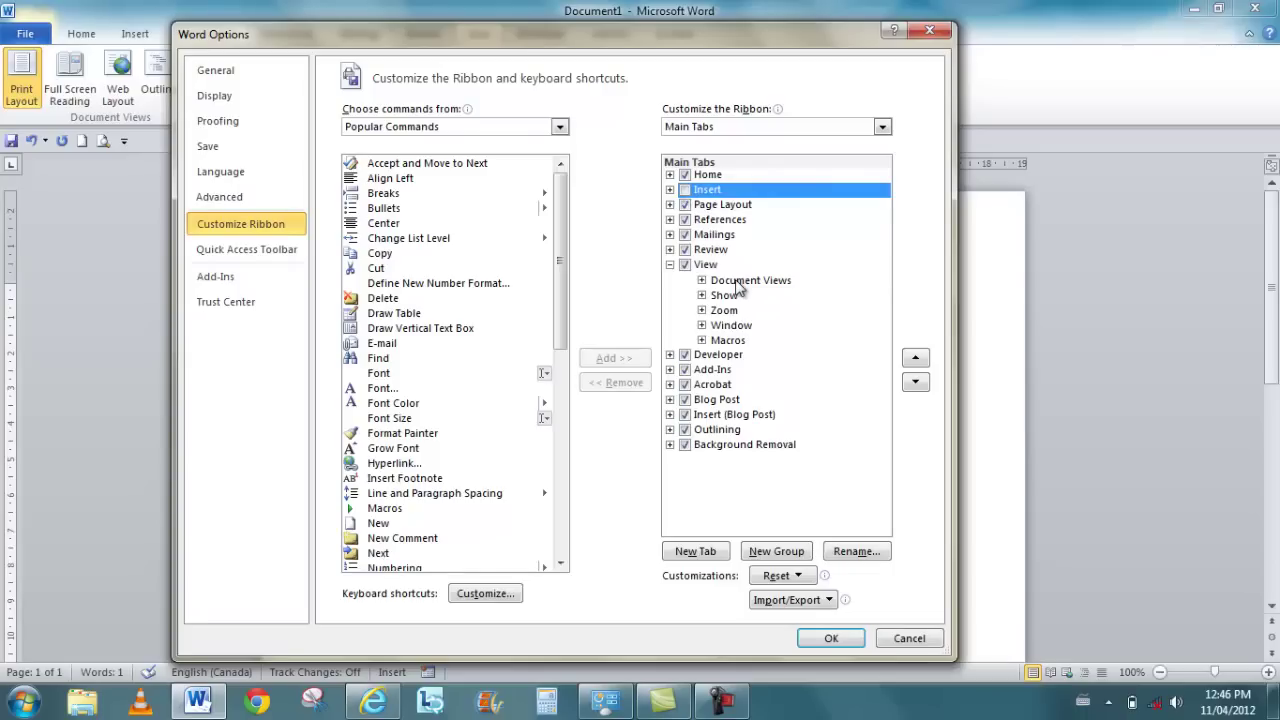
pyautogui.click(685, 190)
pyautogui.click(685, 190)
pyautogui.click(670, 190)
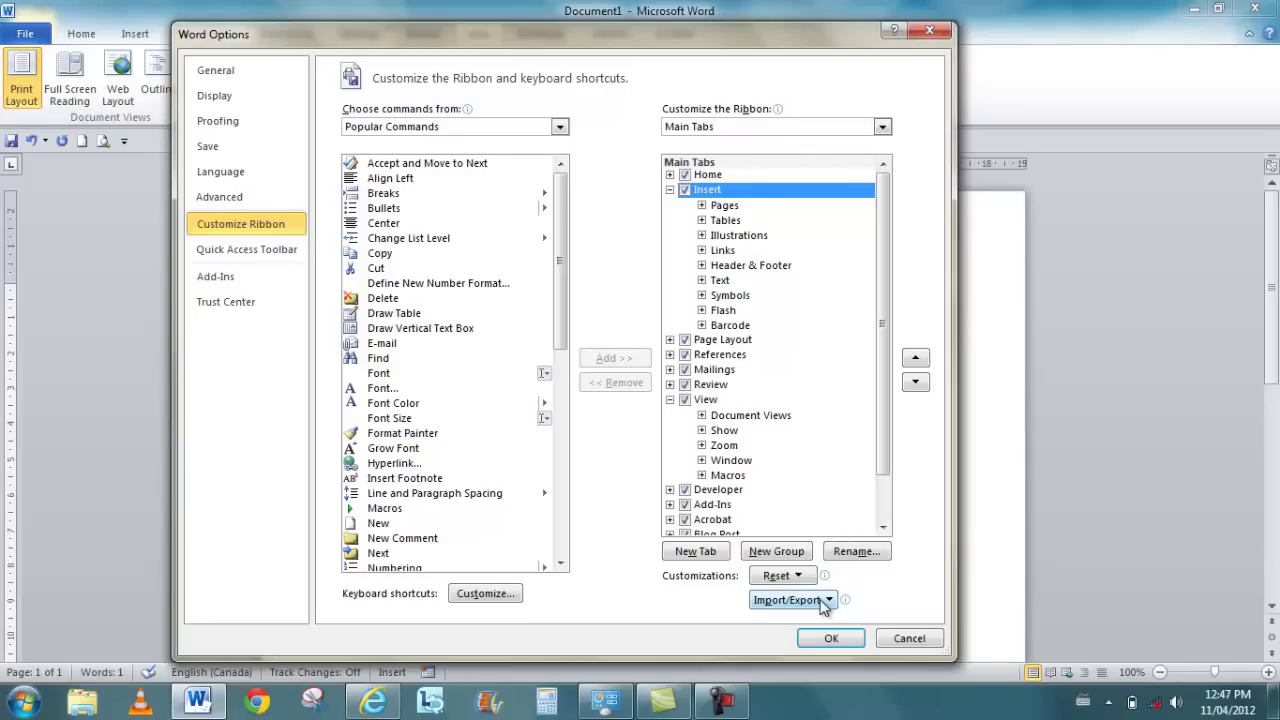
# Step: Browse All Commands available for the Quick Access Toolbar, then accept the options and deselect "Hello" in the document
pyautogui.click(224, 253)
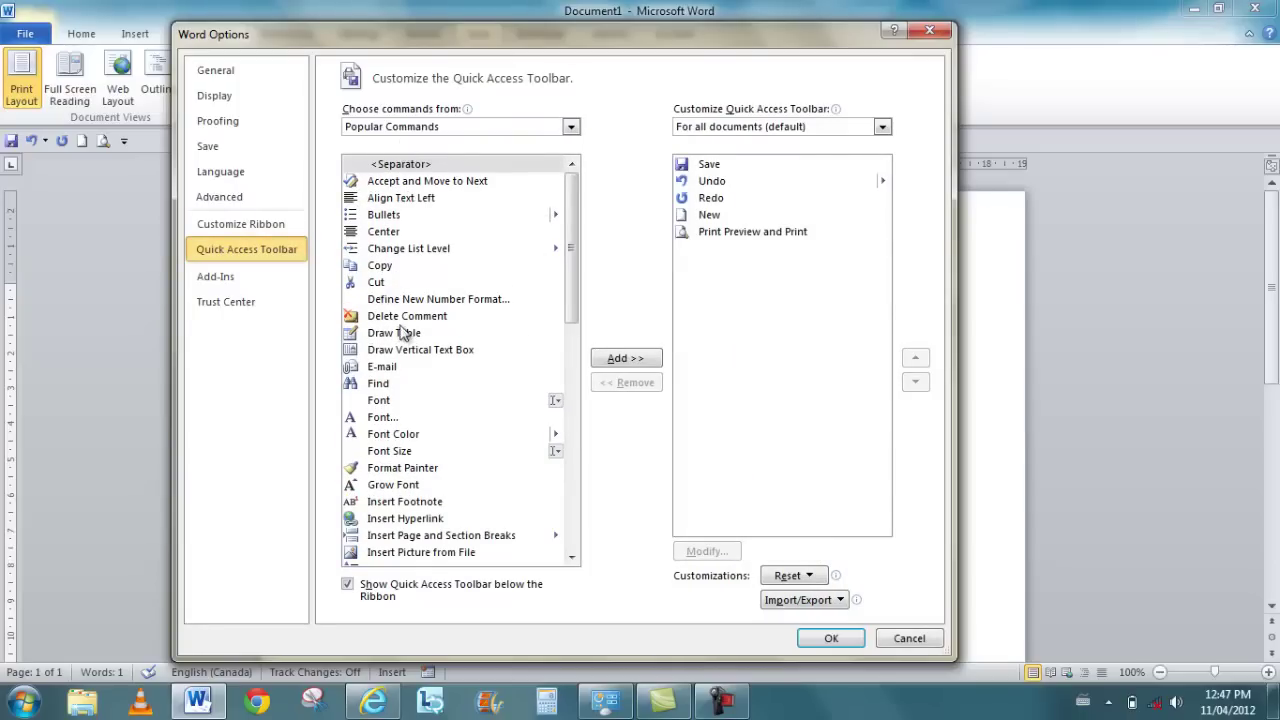
pyautogui.click(571, 127)
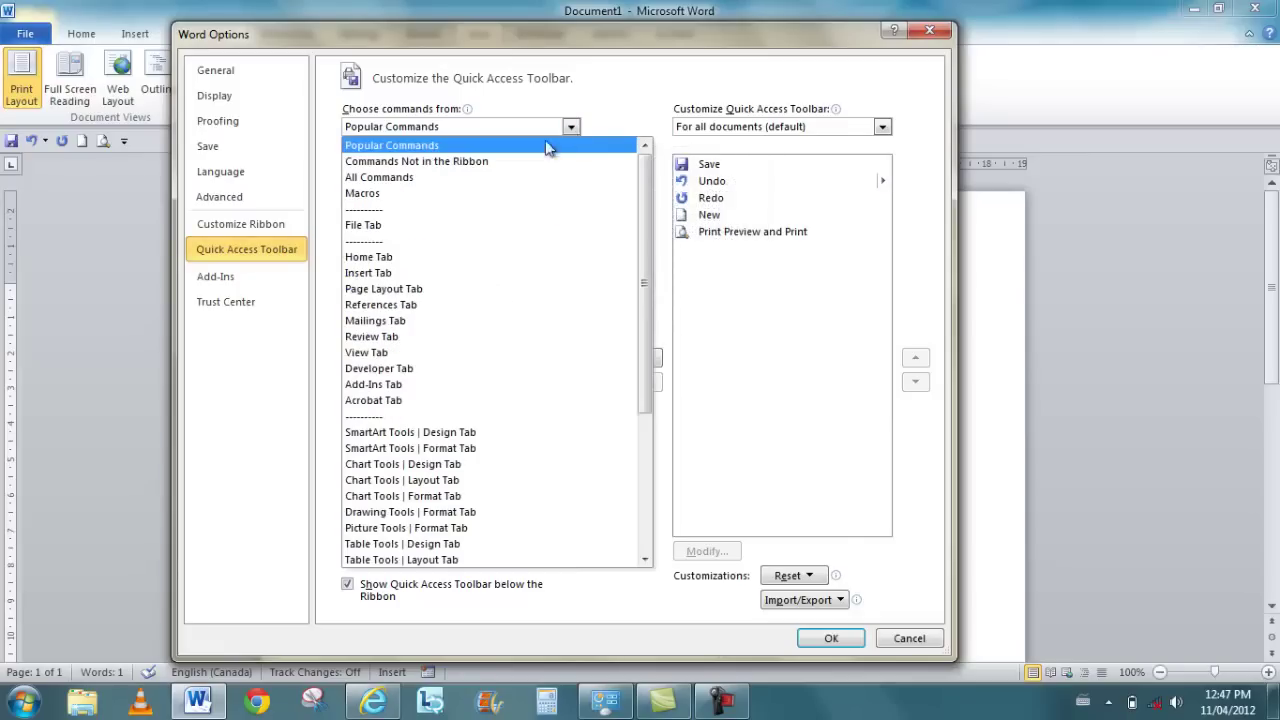
pyautogui.click(418, 184)
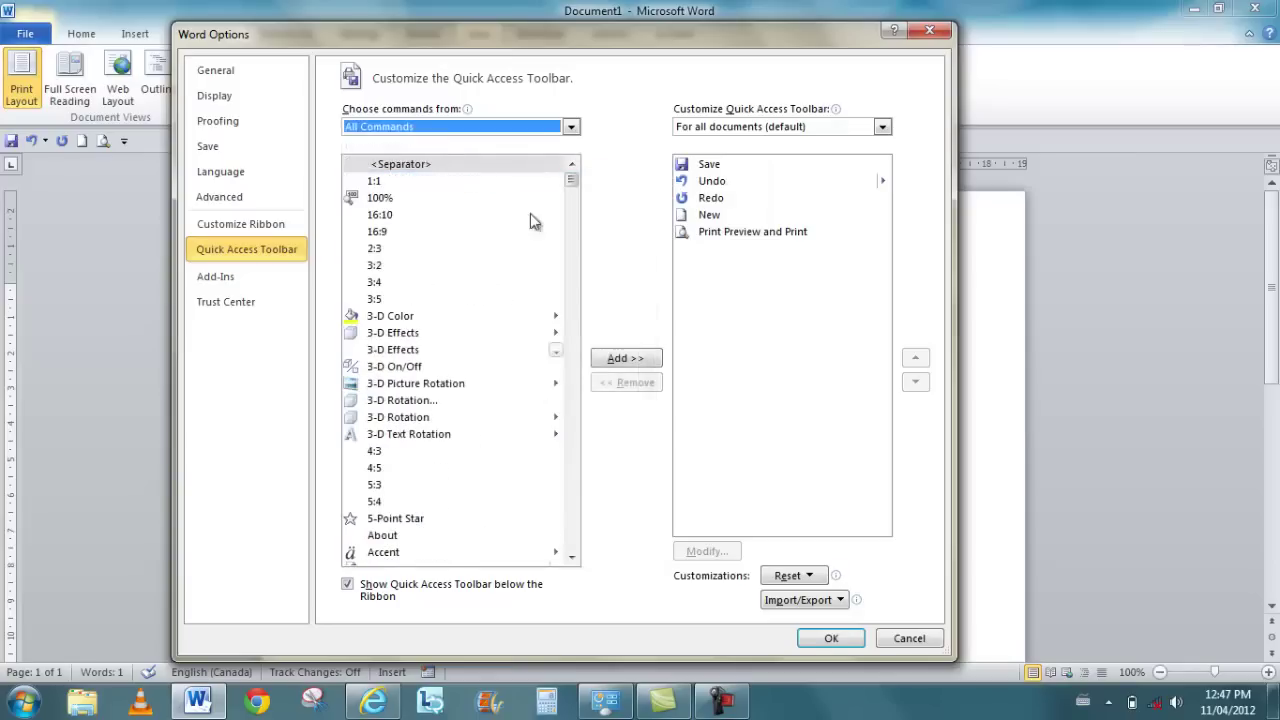
pyautogui.moveTo(574, 180)
pyautogui.mouseDown()
pyautogui.moveTo(578, 383)
pyautogui.moveTo(578, 177)
pyautogui.mouseUp()
pyautogui.moveTo(575, 176)
pyautogui.mouseDown()
pyautogui.moveTo(572, 405)
pyautogui.moveTo(588, 186)
pyautogui.mouseUp()
pyautogui.click(831, 638)
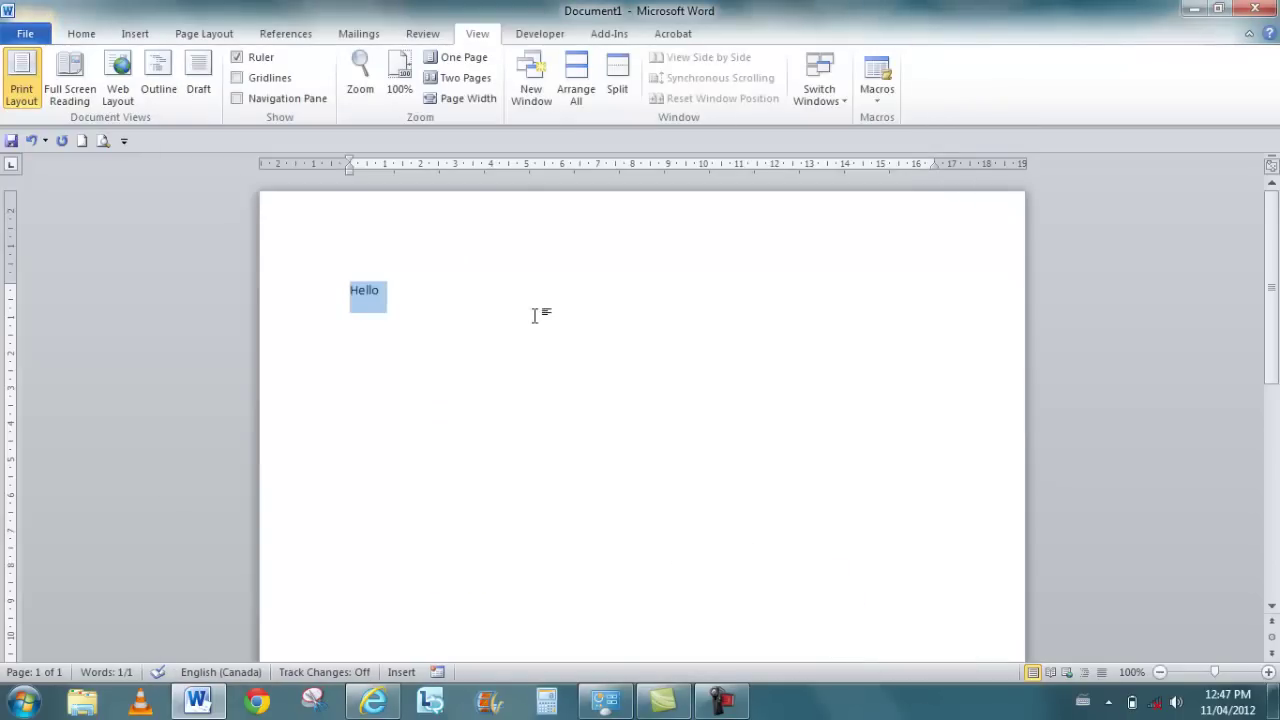
pyautogui.click(424, 290)
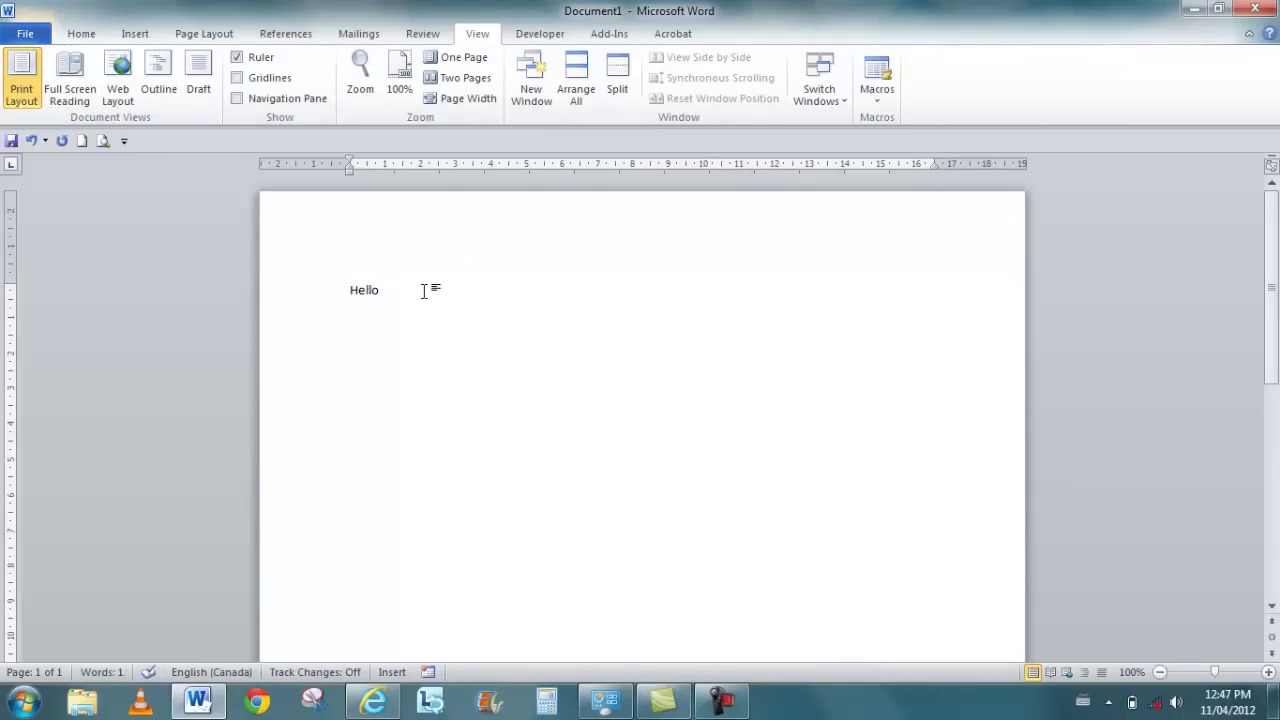